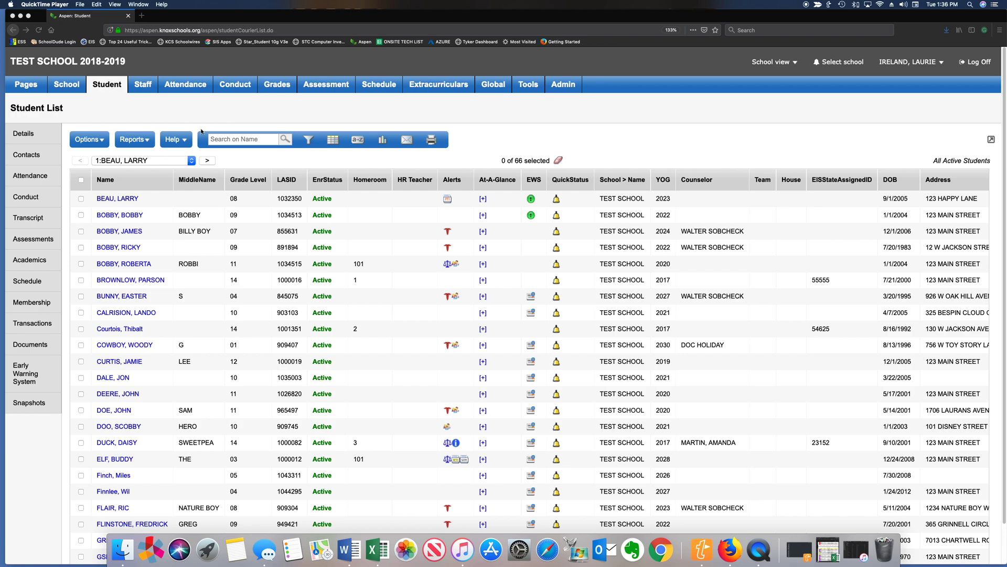
Filter the student list to active students in grade level 14 and display it with the Test Label Field Set
click(308, 140)
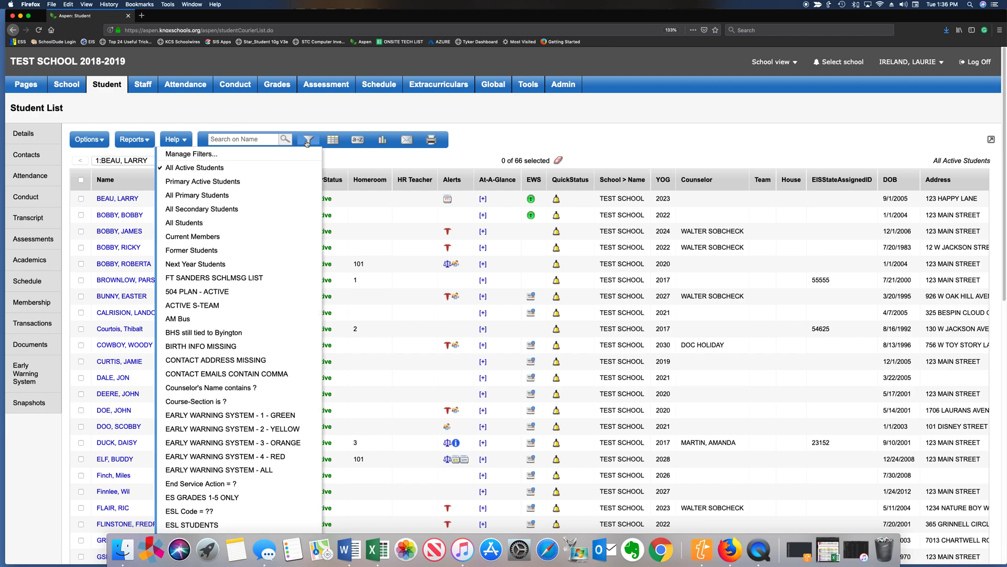
scroll(277, 429, down, 5)
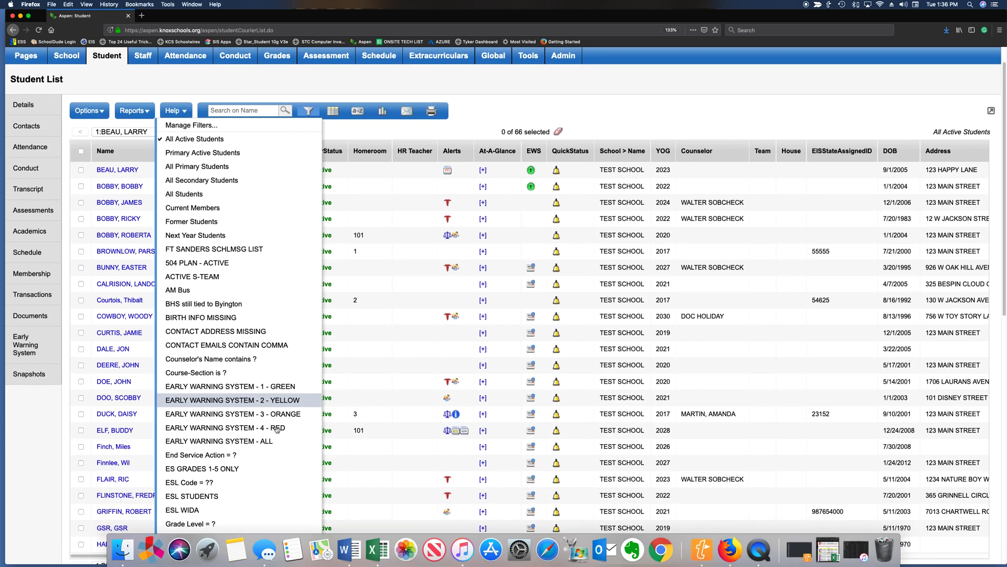
click(216, 377)
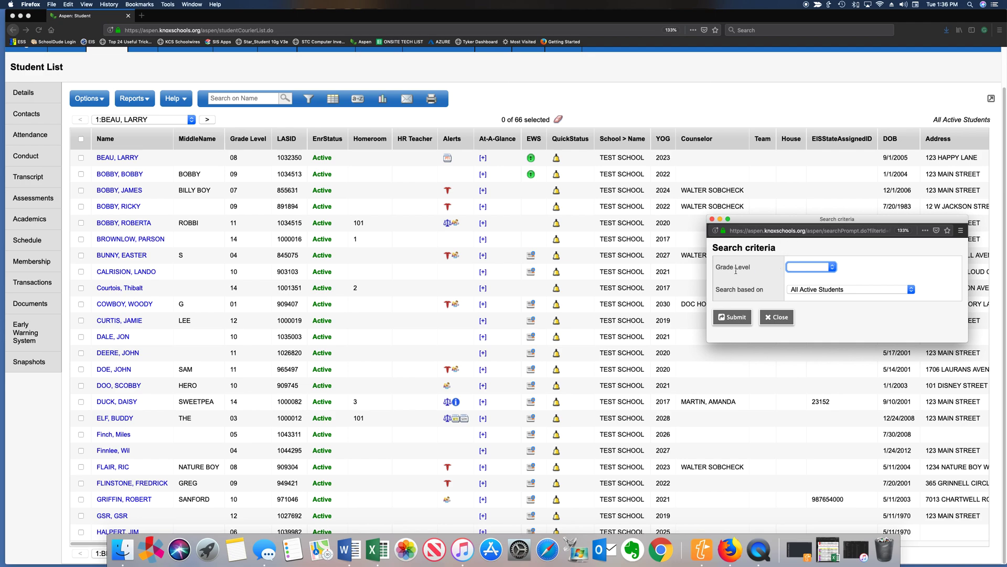
click(814, 267)
scroll(812, 320, down, 5)
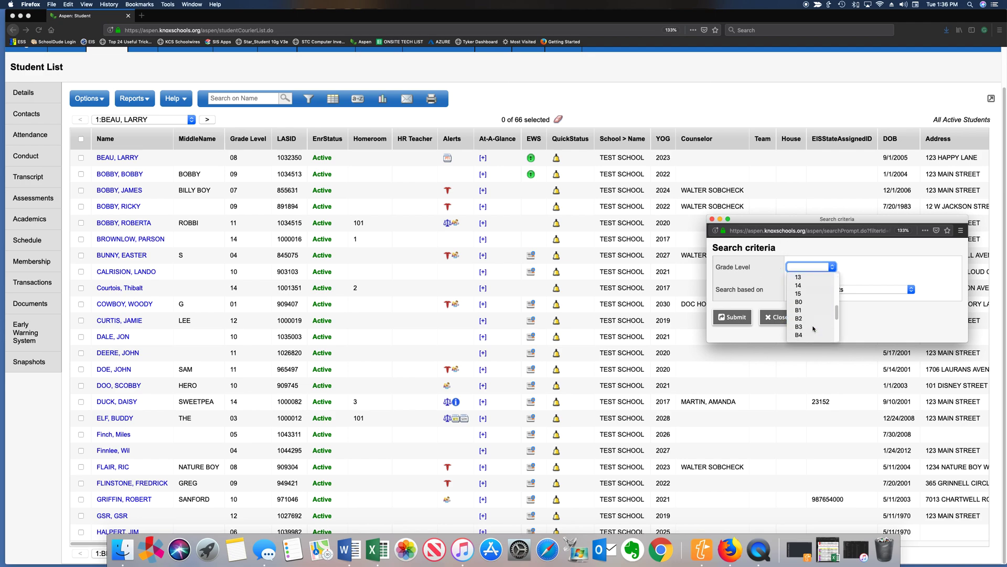
scroll(812, 323, up, 3)
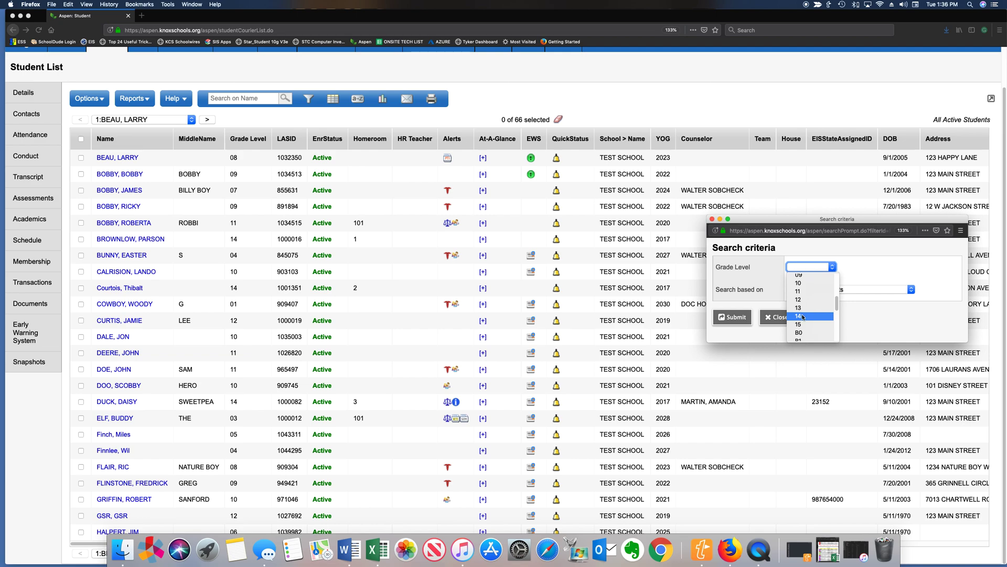
click(803, 318)
click(730, 320)
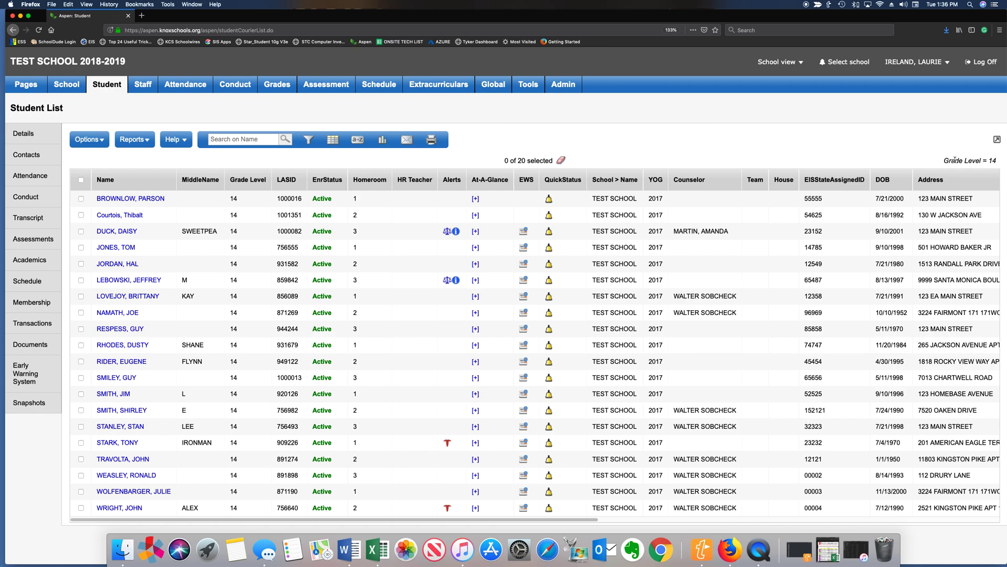
click(333, 140)
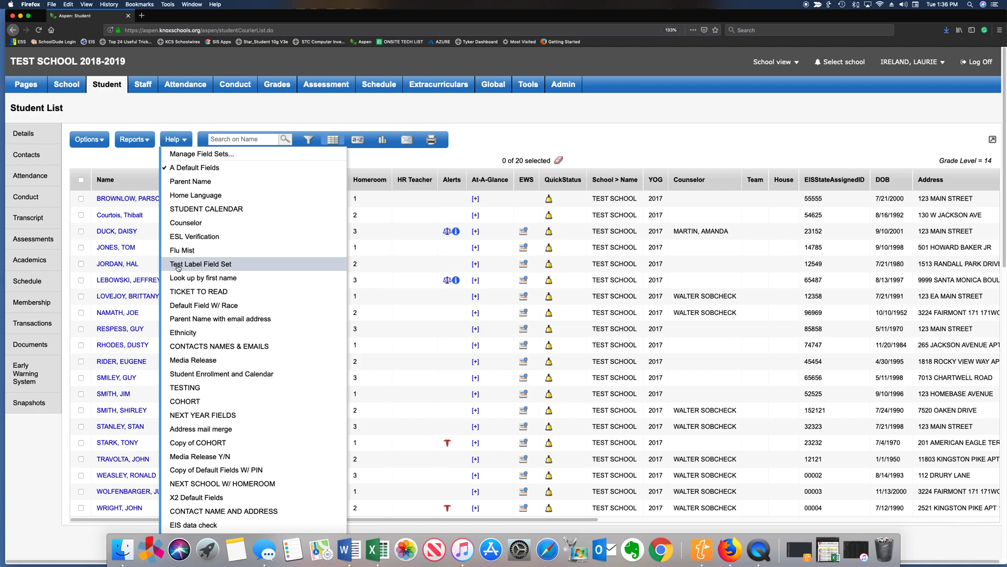
click(228, 265)
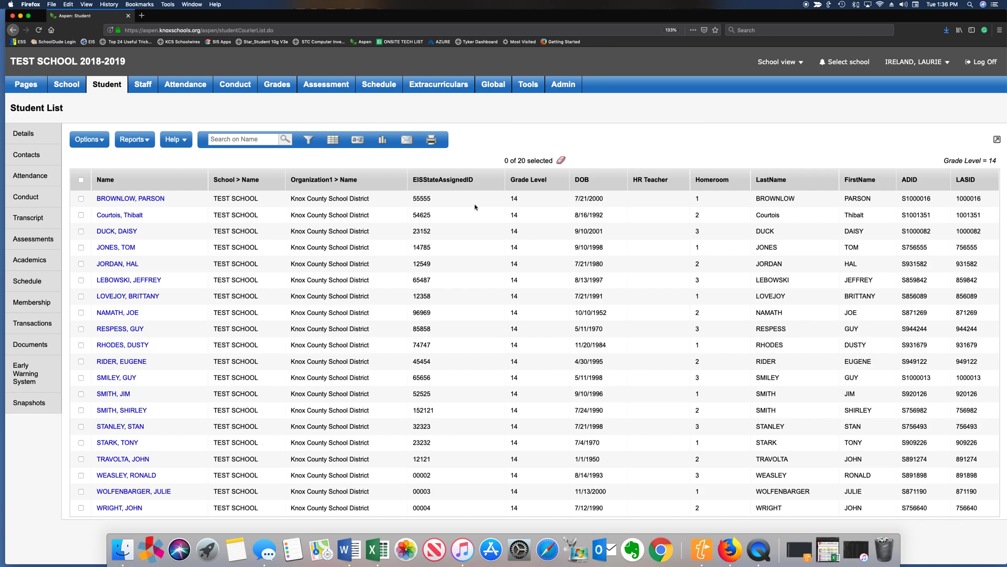
Export the filtered student list as CSV and open the downloaded file with Microsoft Excel
click(432, 143)
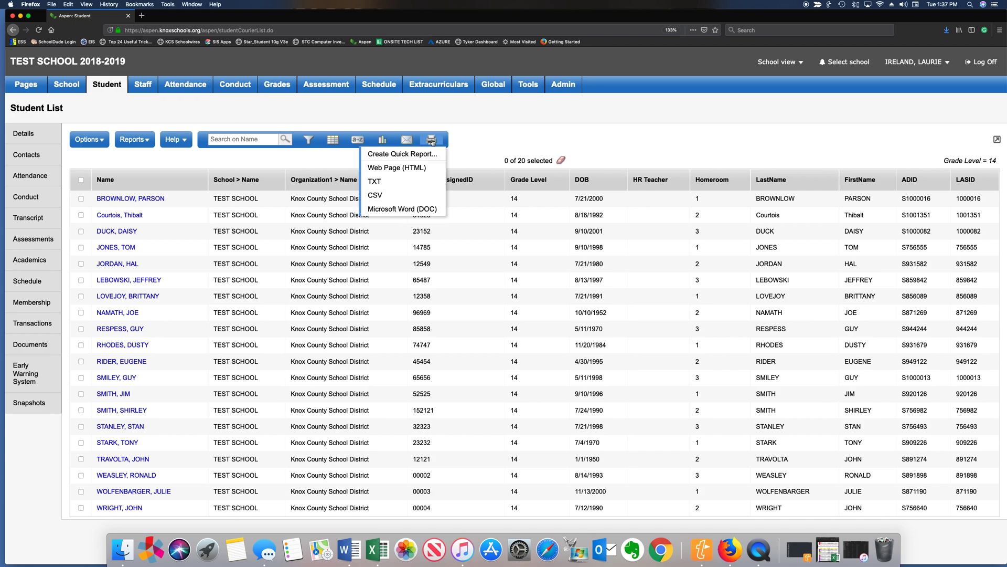
click(383, 195)
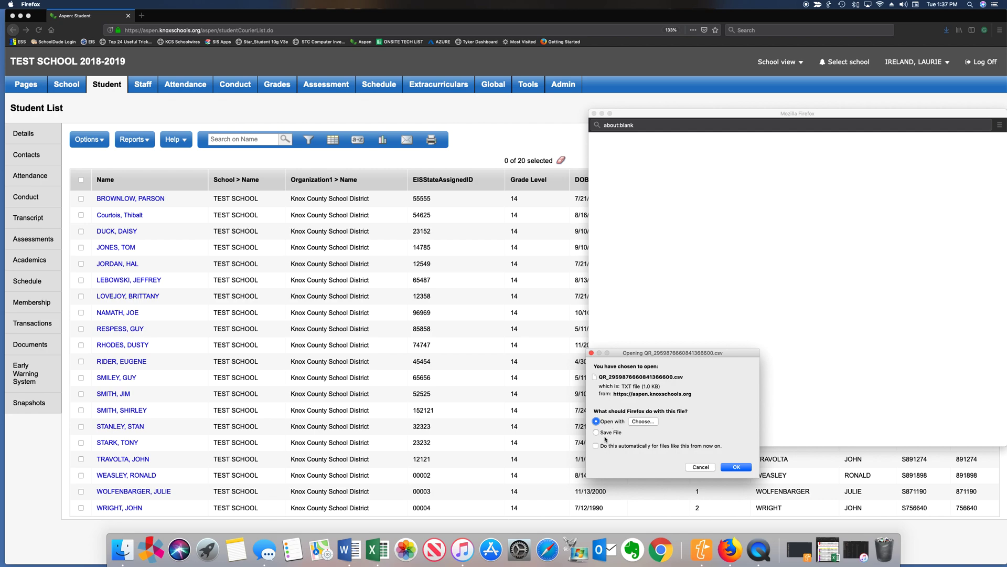
click(641, 421)
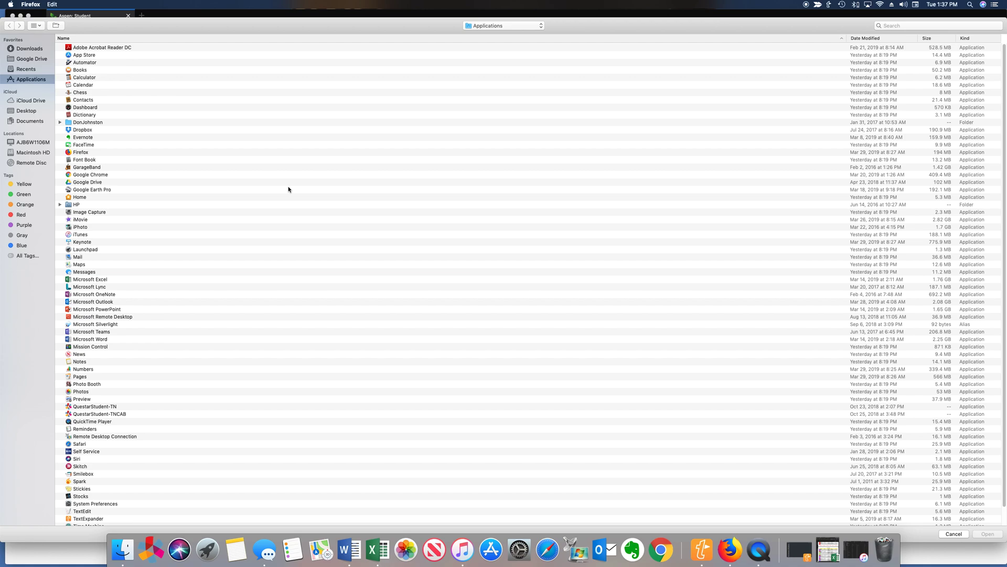
double_click(84, 280)
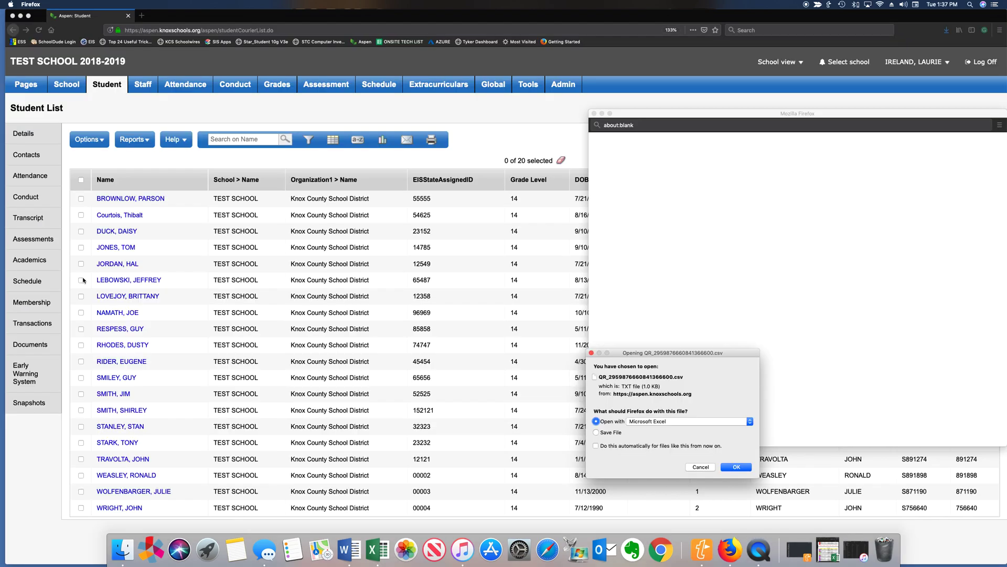
click(734, 467)
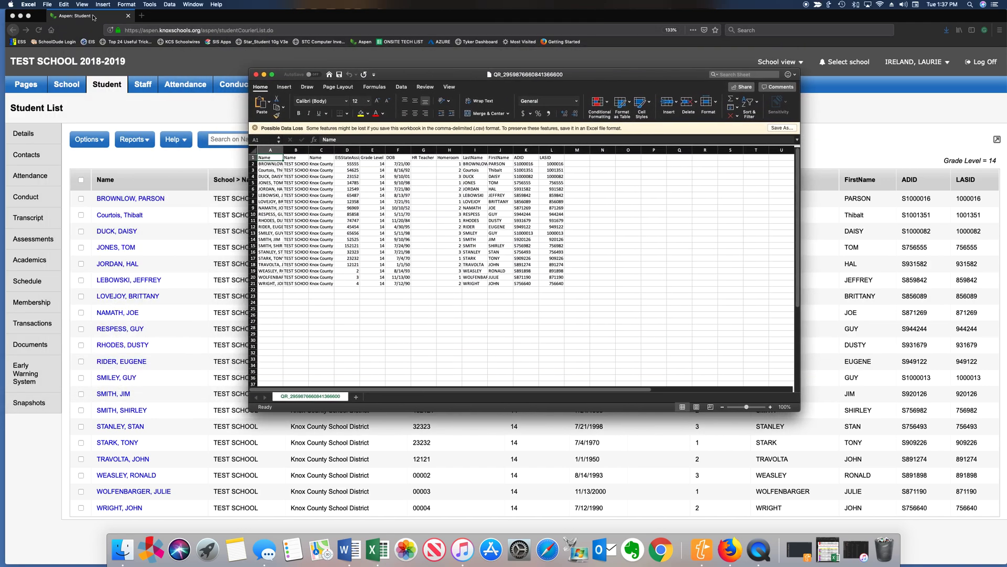
Save the exported workbook to the iCloud Desktop as "test labels gr 14" in Excel 97-2004 Workbook (.xls) format, and close it
click(46, 5)
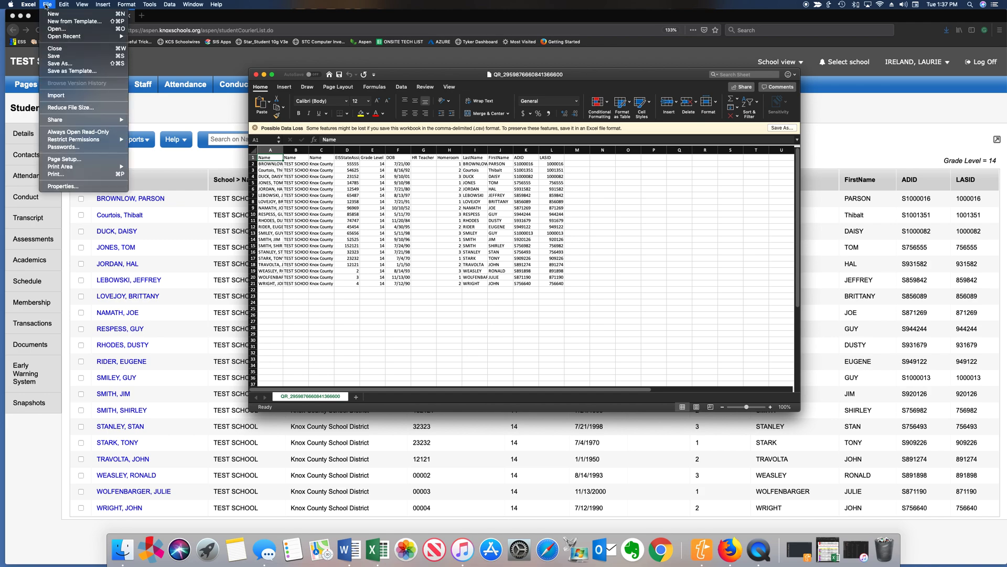
click(53, 63)
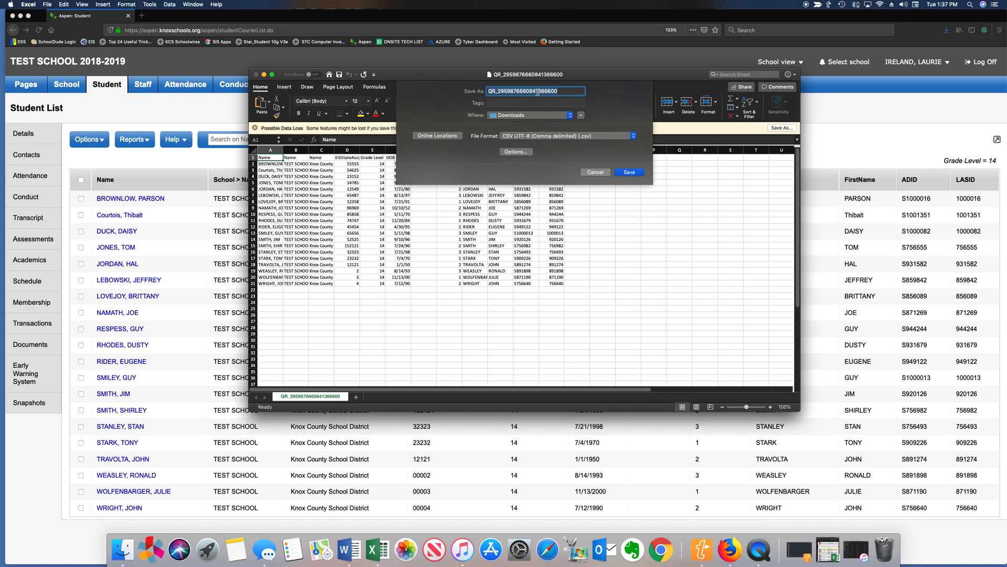
text(test labels gr 14)
click(523, 115)
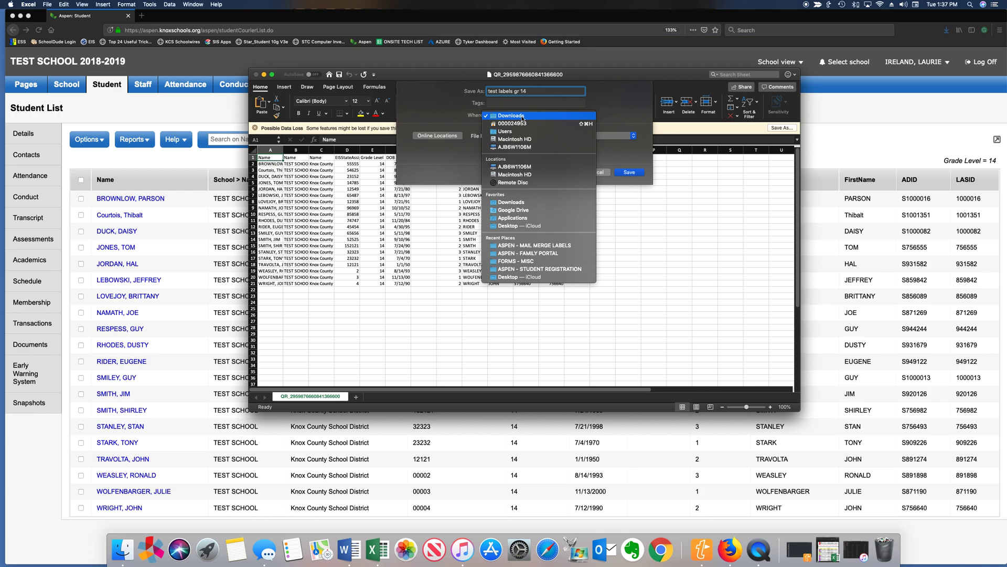
click(518, 227)
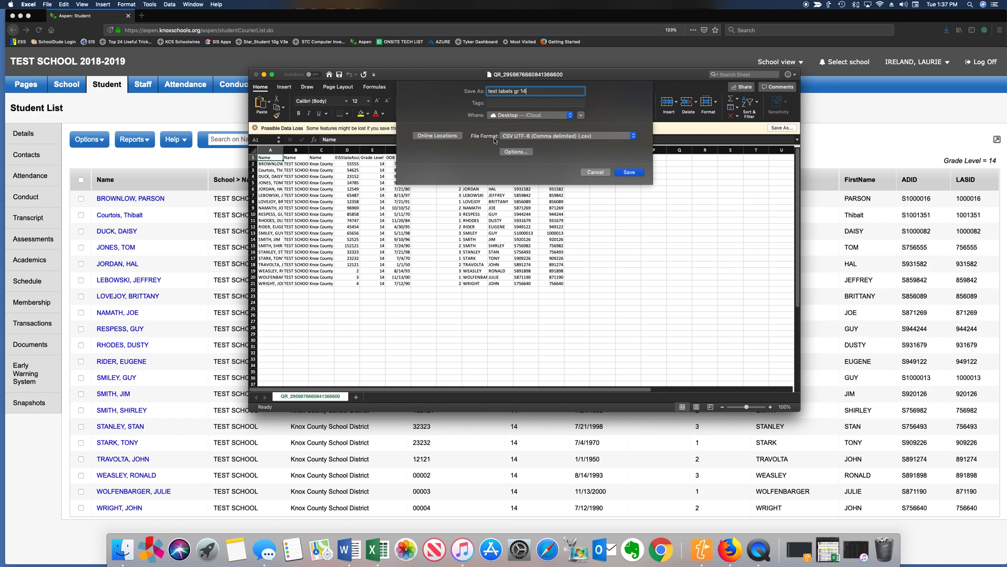
click(527, 136)
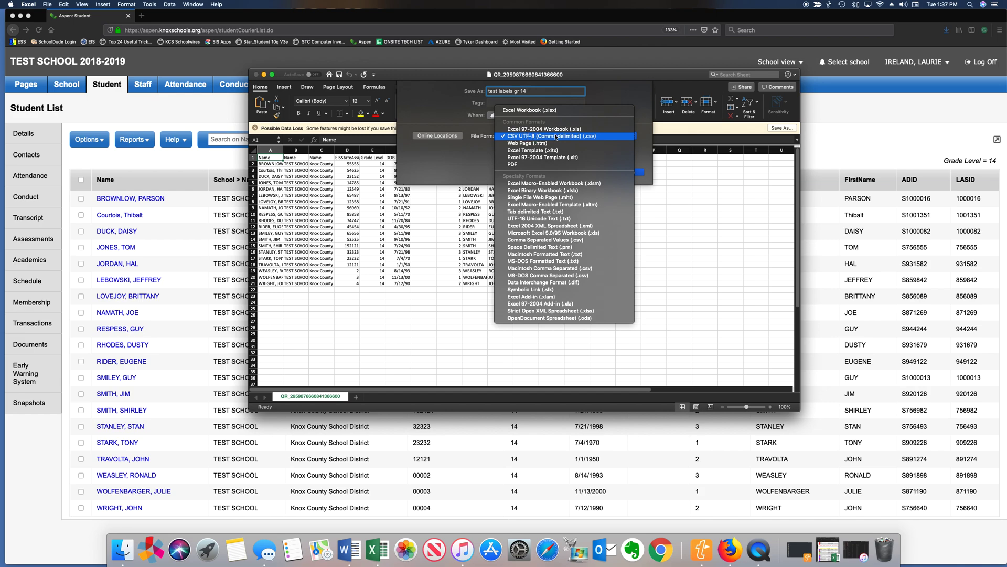
click(548, 129)
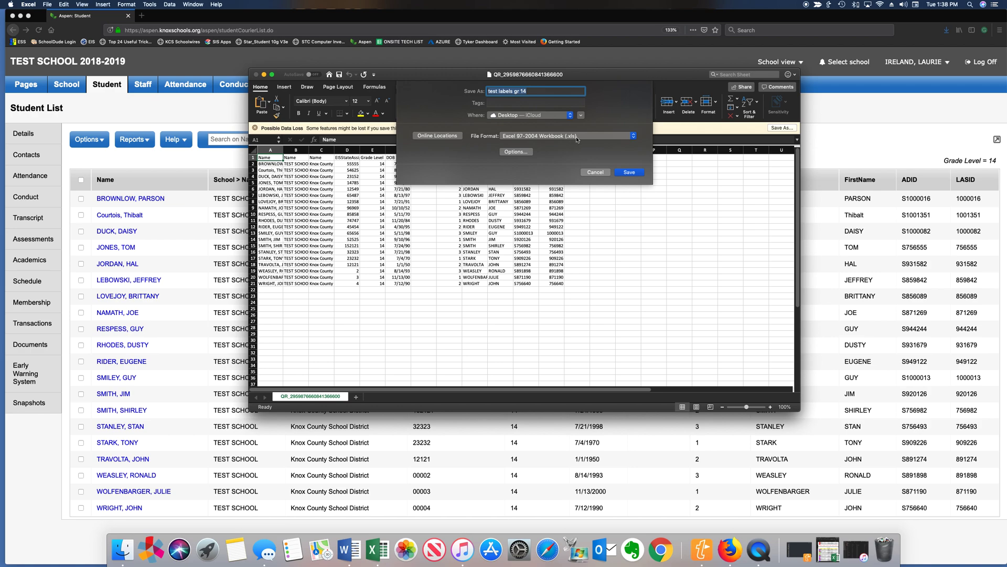
click(630, 173)
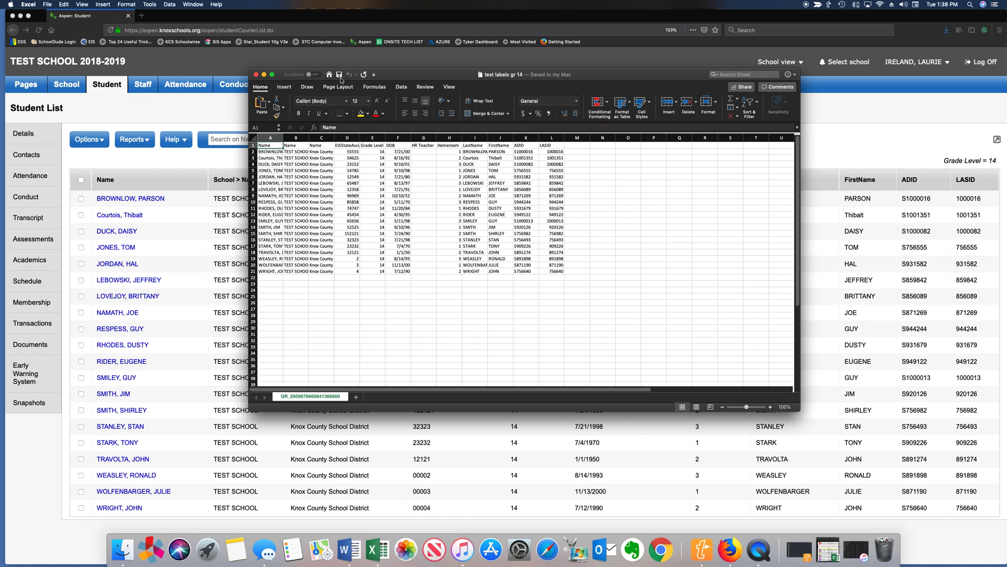
click(256, 74)
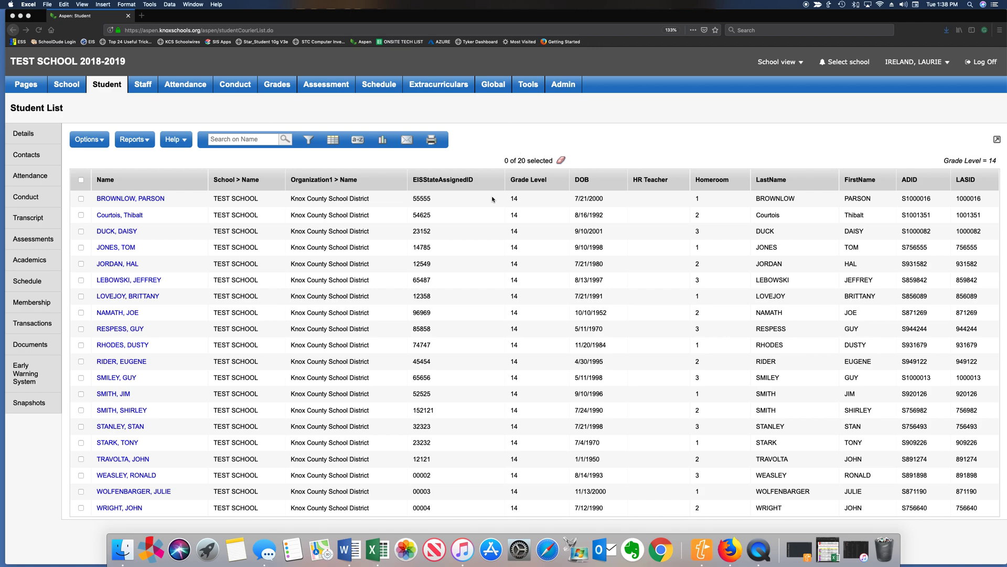
Switch to Microsoft Word, create a blank document and set it up as a label mail merge using Avery US Letter 5160 Address Labels
click(349, 550)
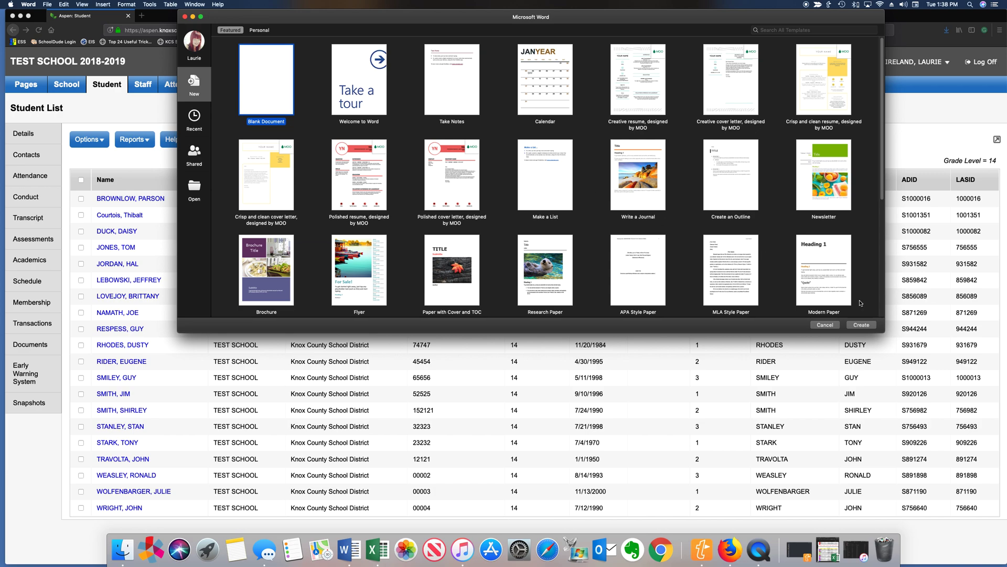
click(860, 325)
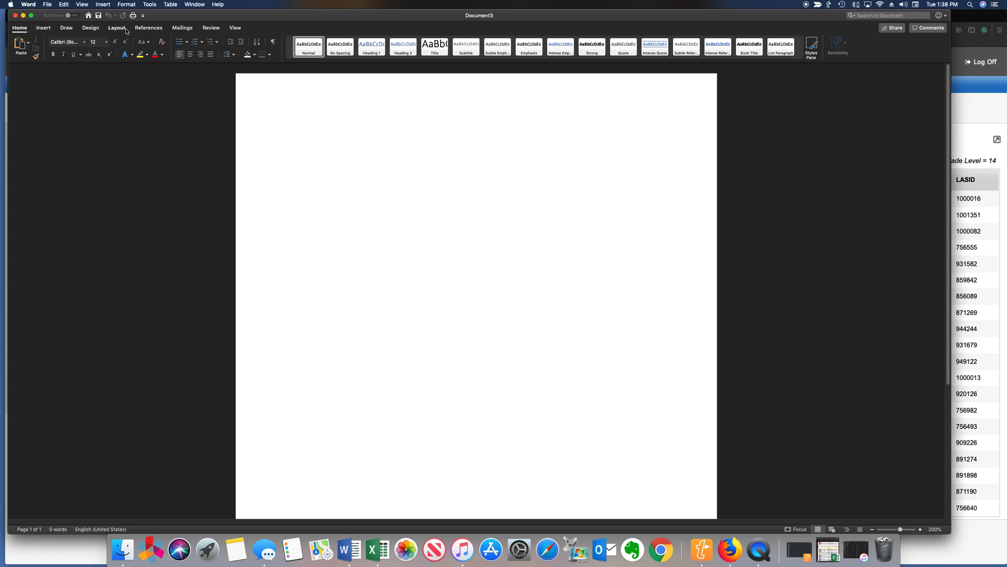
click(177, 30)
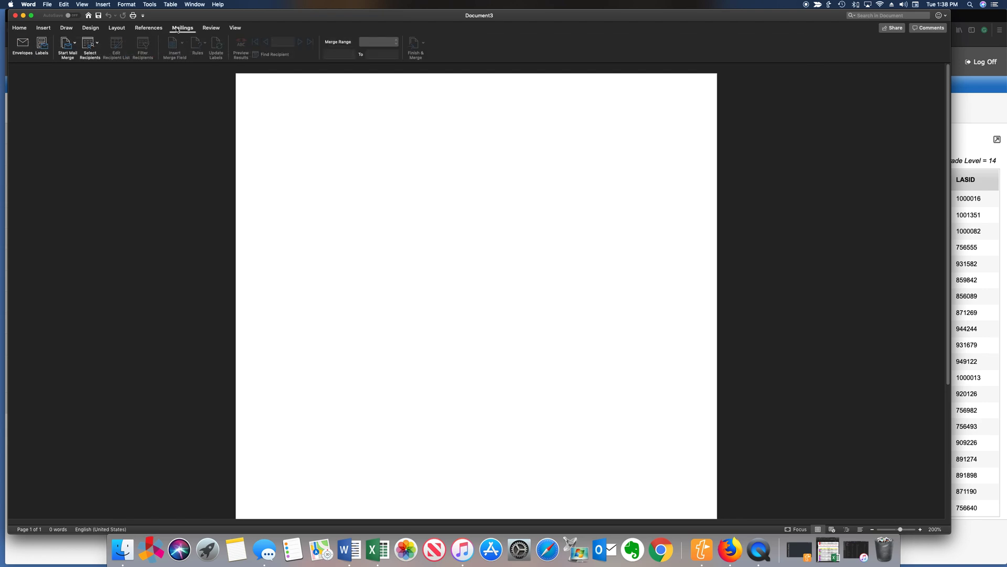
click(66, 47)
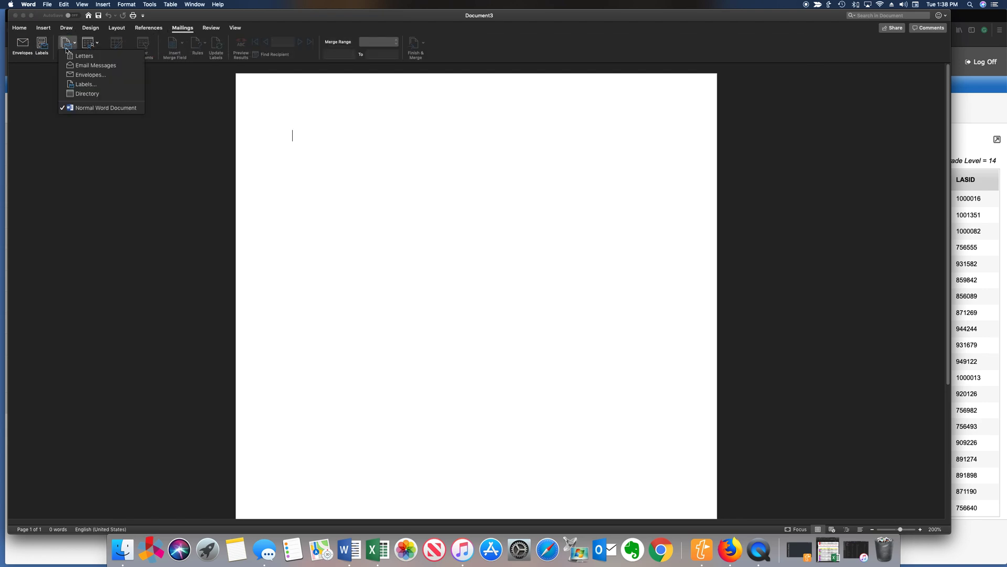
click(85, 84)
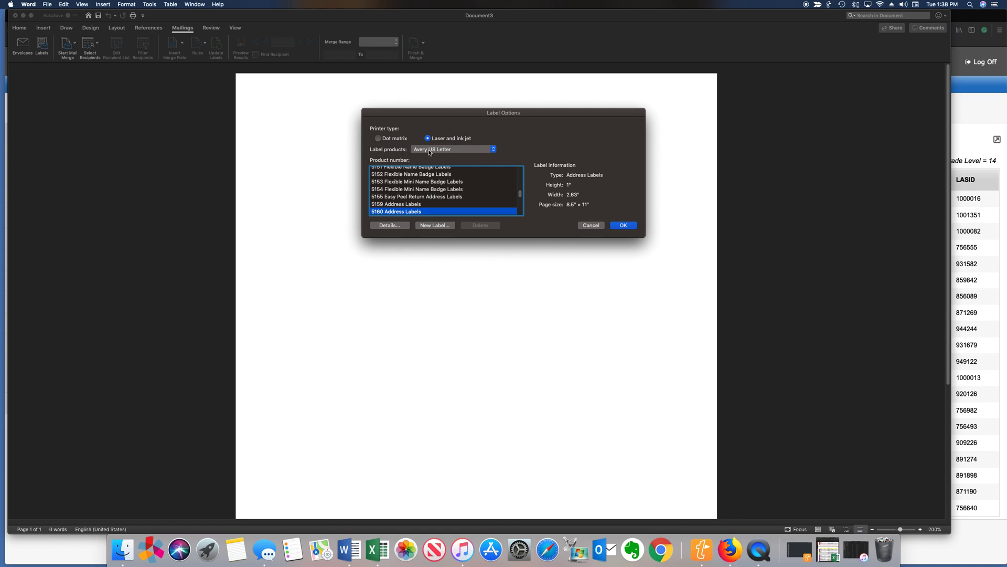
click(472, 152)
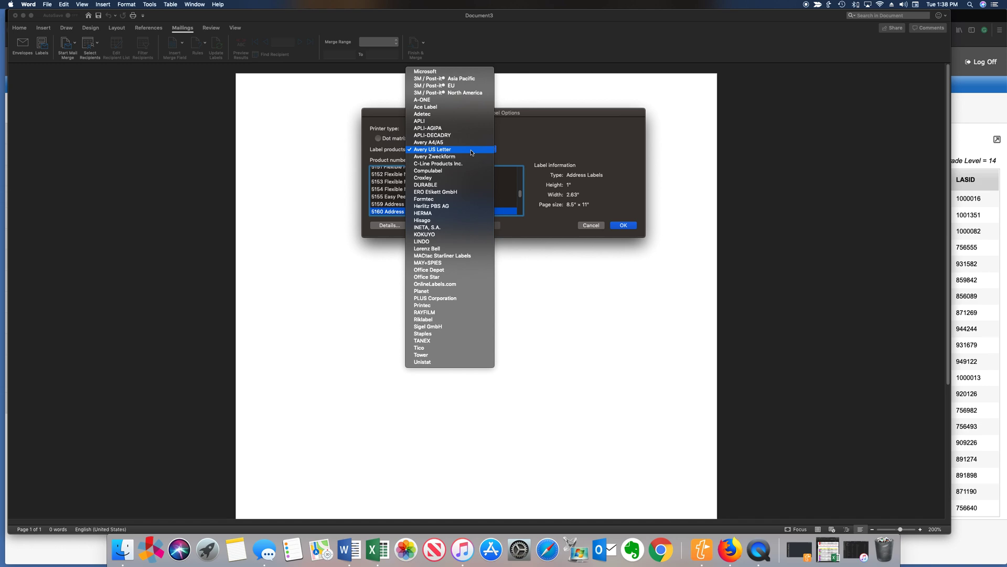
click(450, 152)
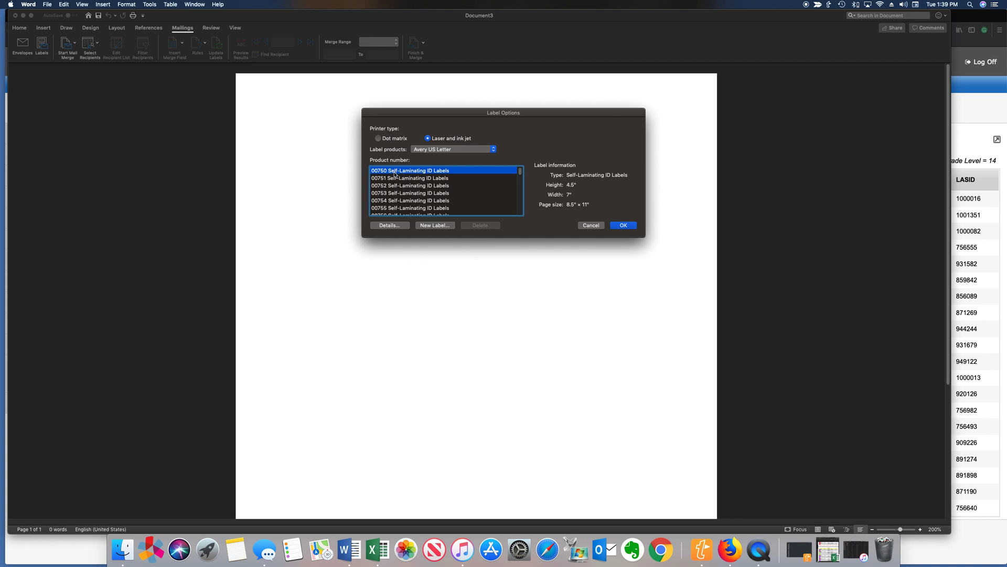
text(5160 Address)
scroll(395, 174, down, 3)
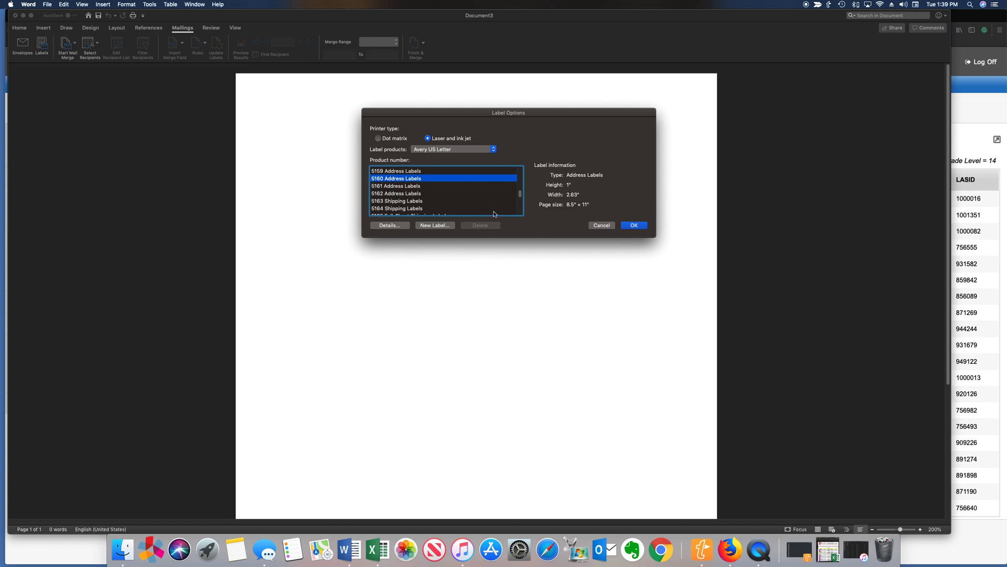
click(634, 225)
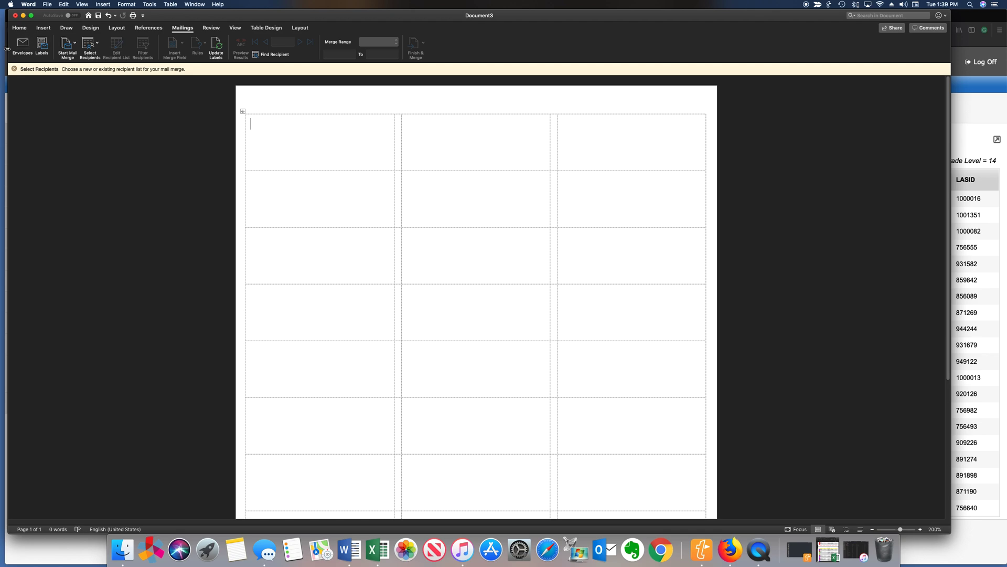
Use the existing list "test labels gr 14.xls" from the iCloud Desktop as the merge recipients, accepting the text converter and taking the entire worksheet
click(97, 43)
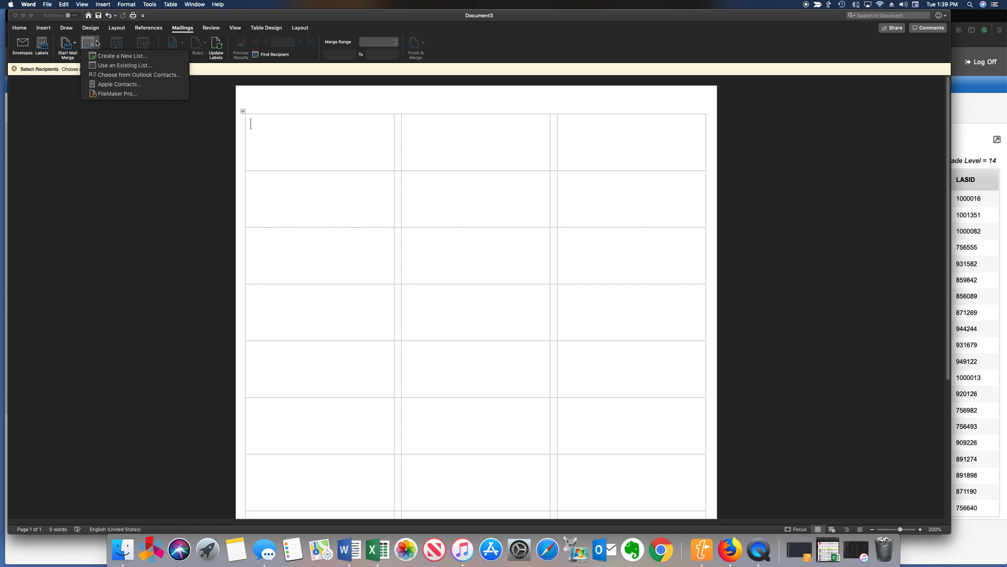
click(119, 67)
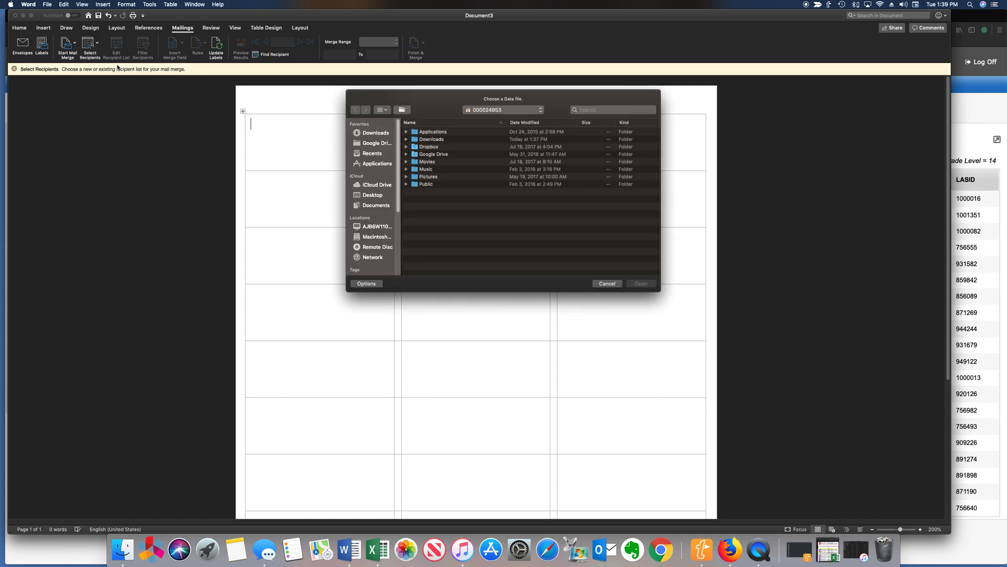
click(372, 196)
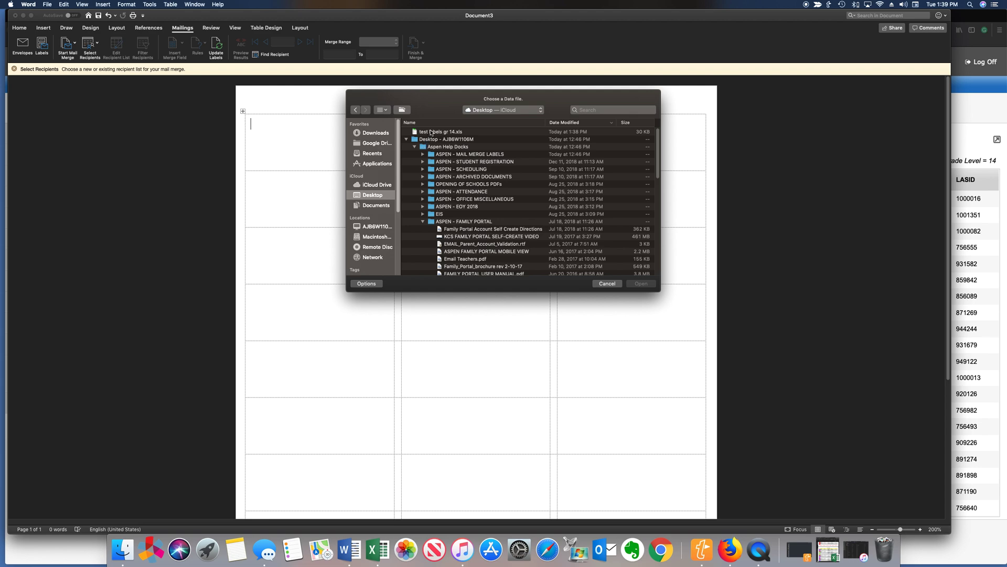
click(430, 132)
click(641, 283)
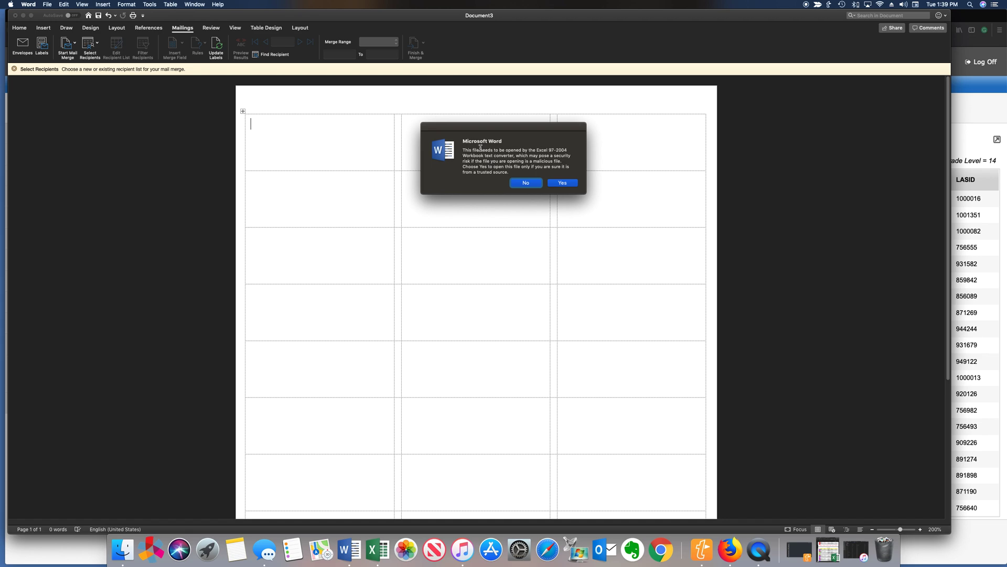
click(562, 184)
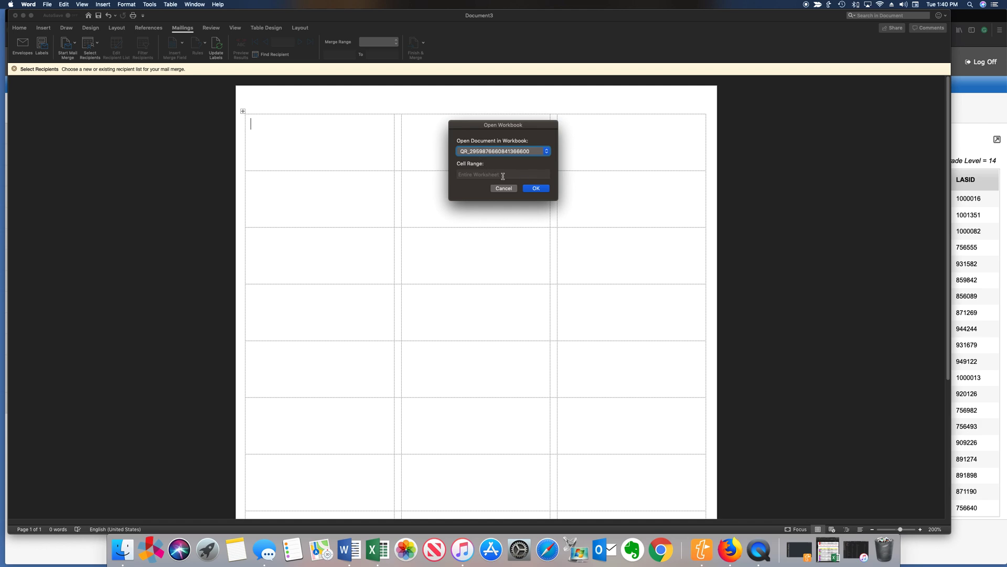
click(536, 188)
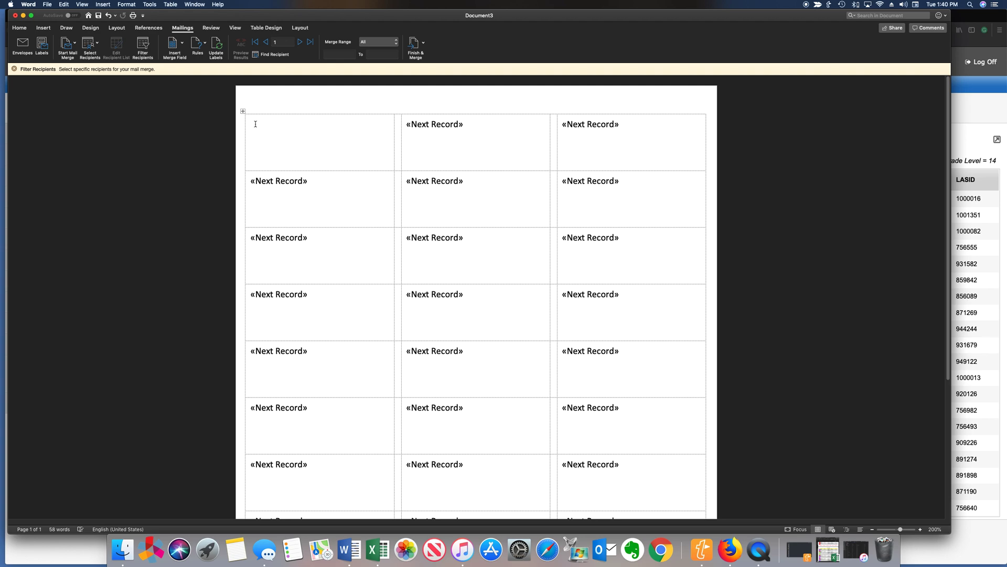
Insert the Name merge field in the first label, followed by a comma, a space and the EISStateAssignedID field
click(181, 45)
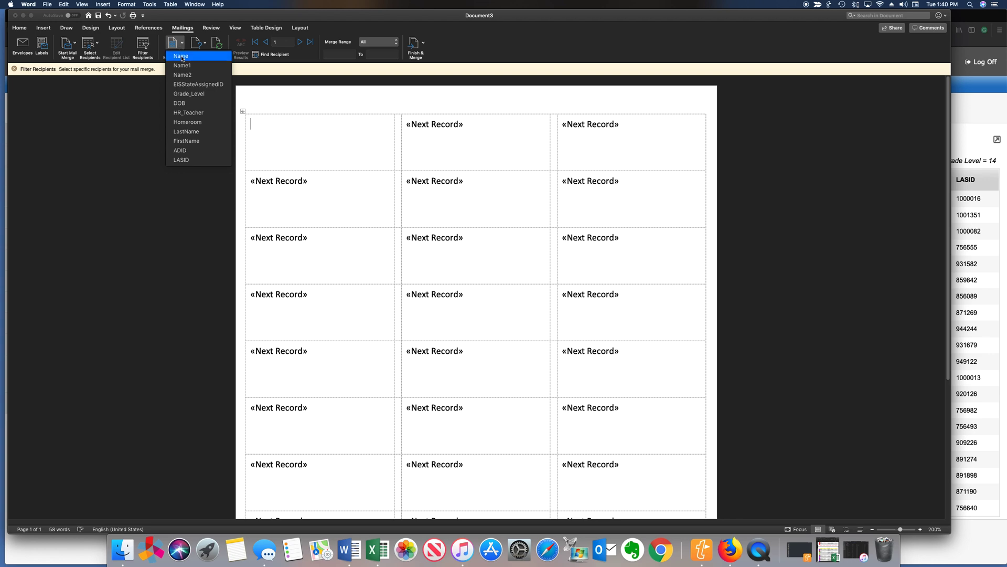
click(181, 56)
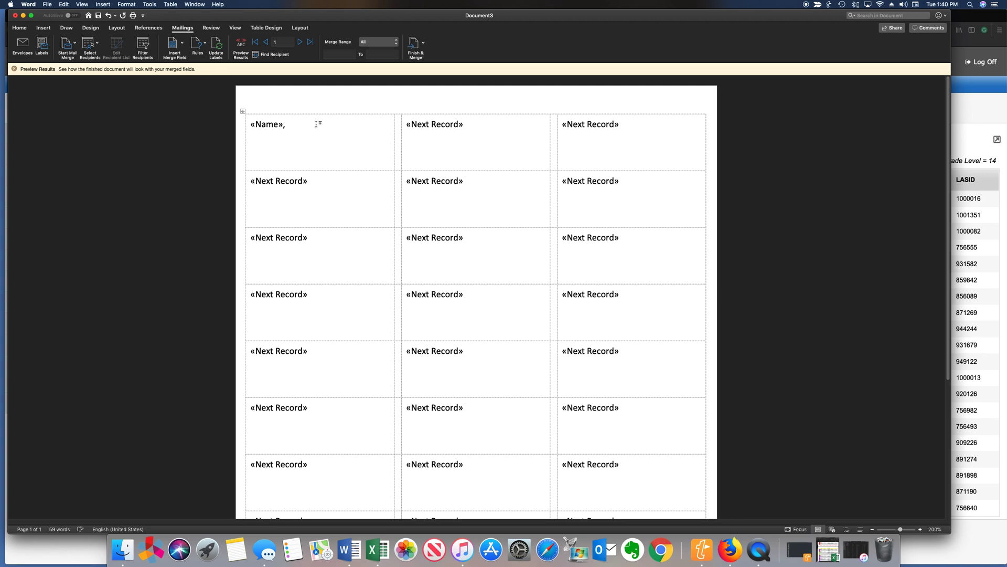
click(182, 46)
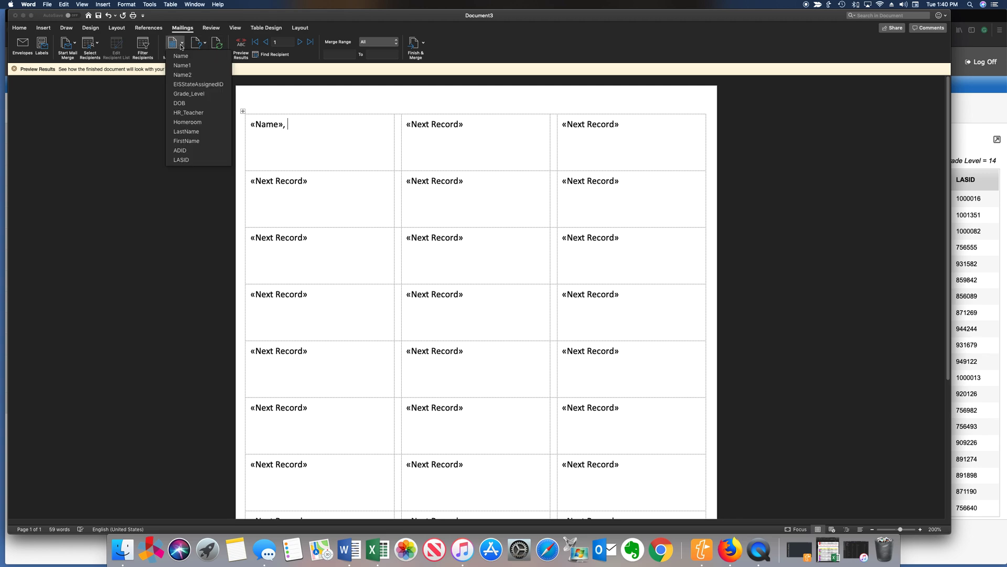
click(194, 84)
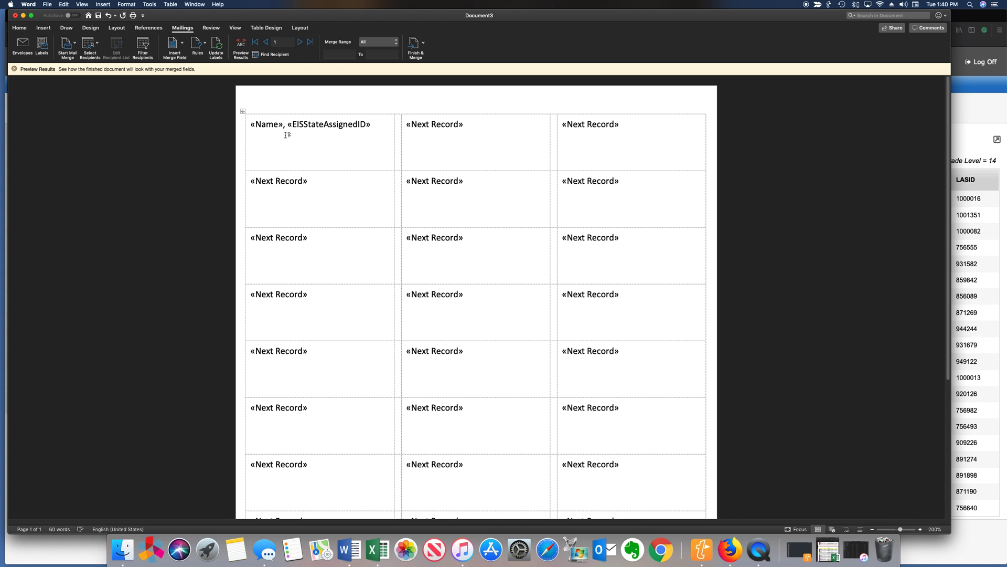
Add three lines below in the first label: the text "TEST SCHOOL", the Grade_Level field and the HR_Teacher field
click(255, 136)
text(TEST SCHOOL)
key(Return)
click(182, 43)
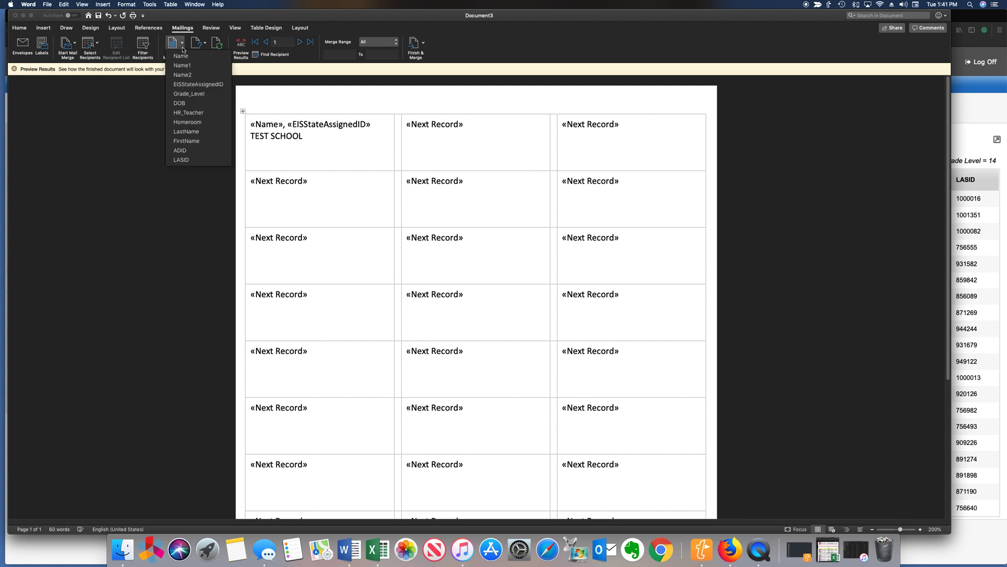
click(186, 94)
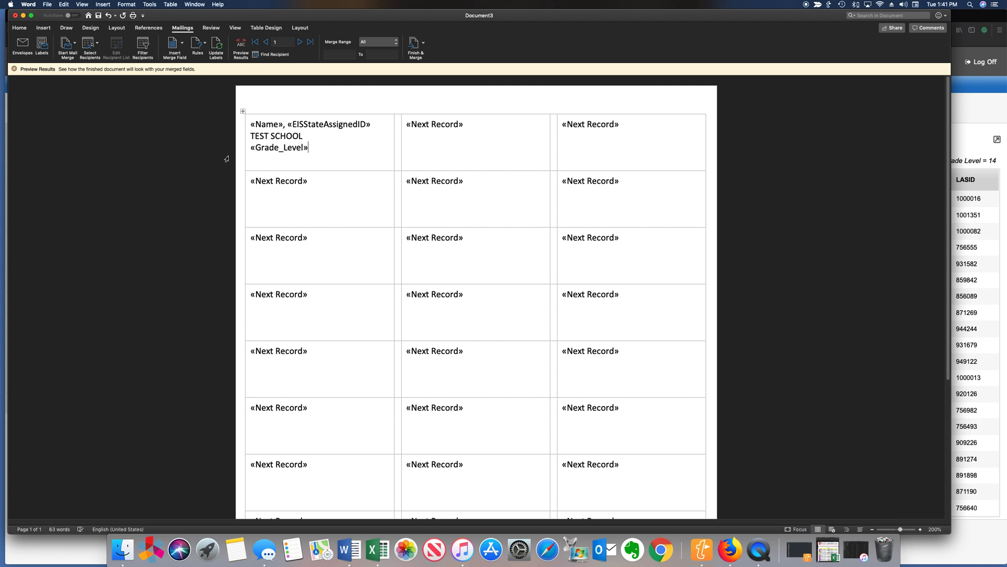
click(182, 46)
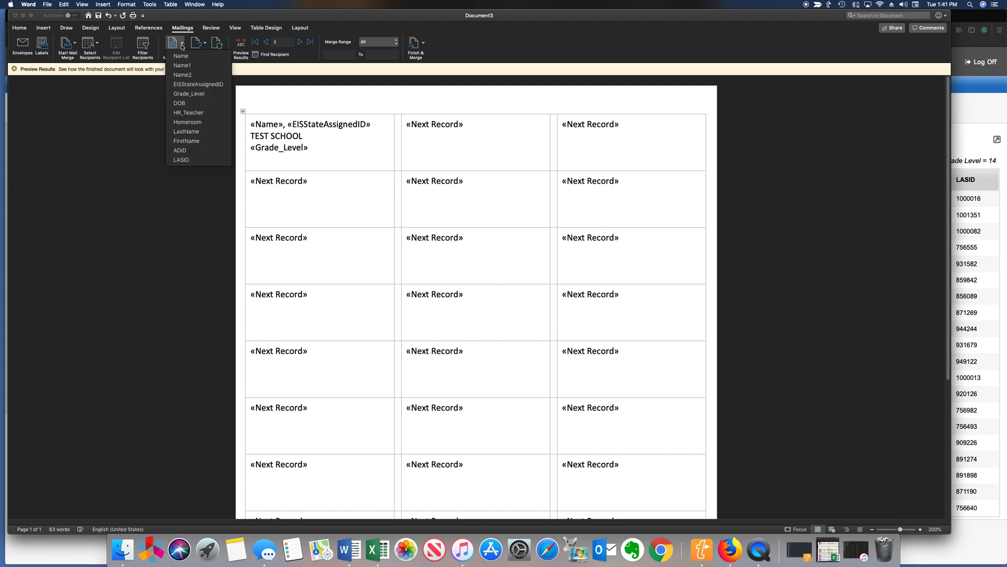
click(186, 113)
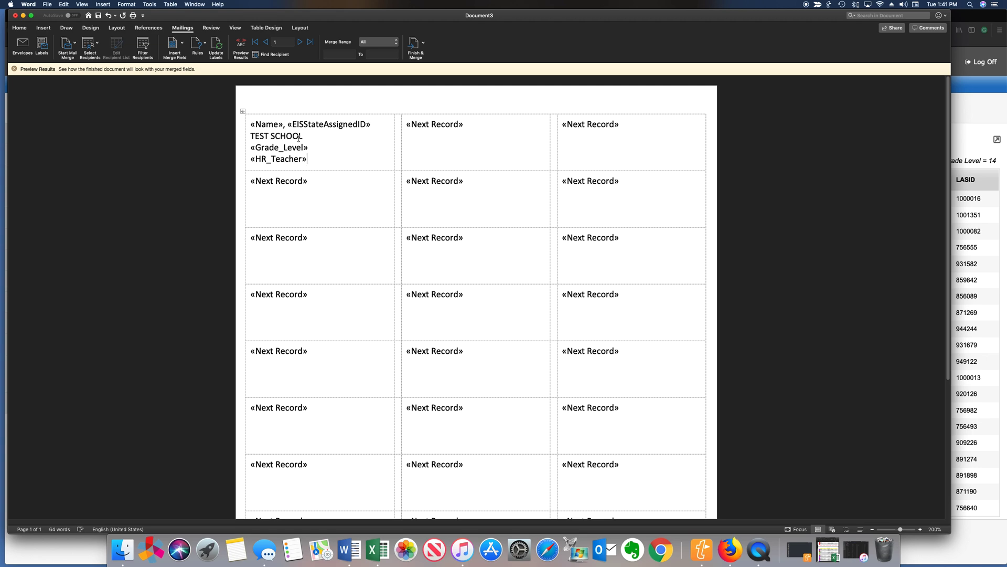
Try font sizes 9 and 10 on the whole label table and set it back to 12
click(243, 112)
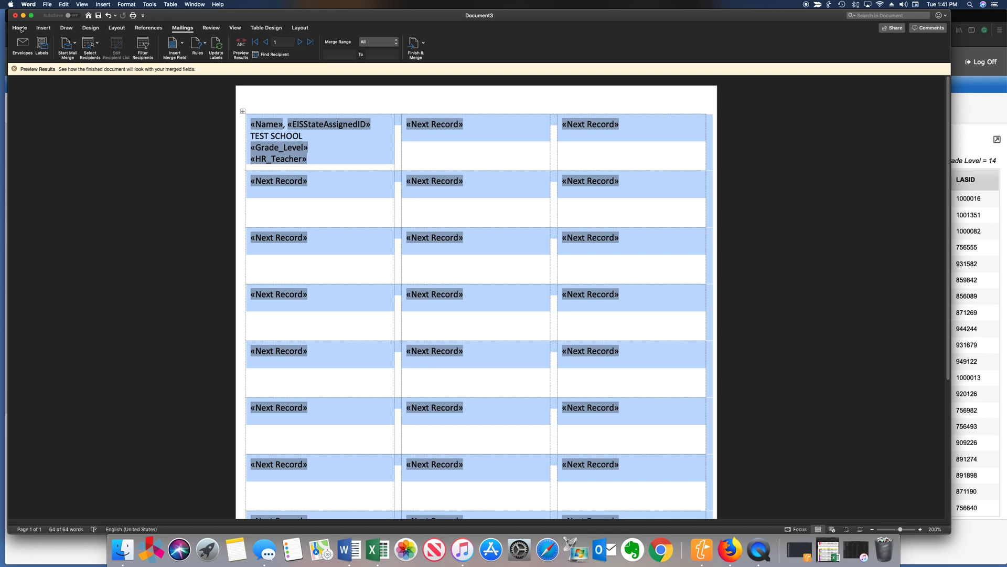
click(21, 29)
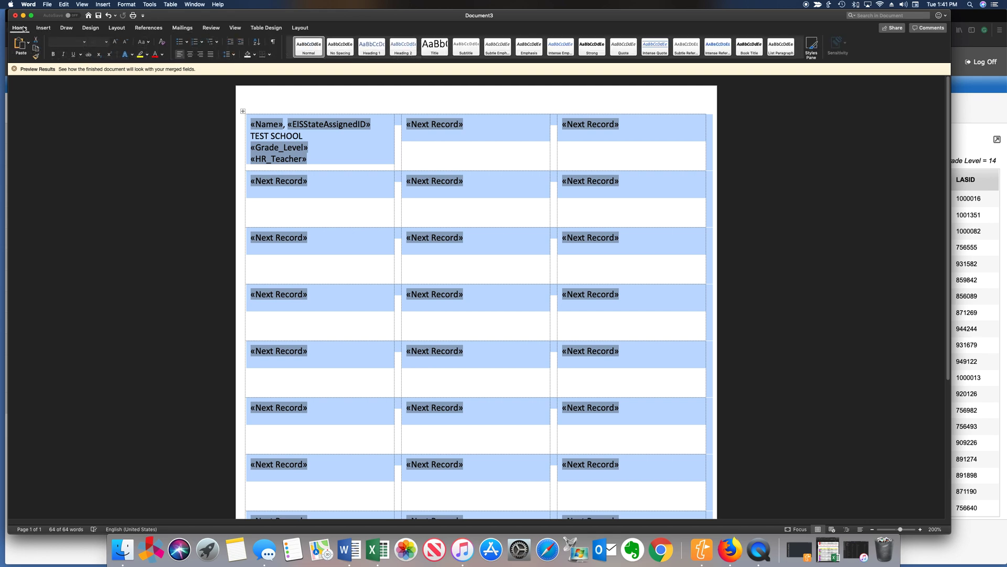
click(107, 41)
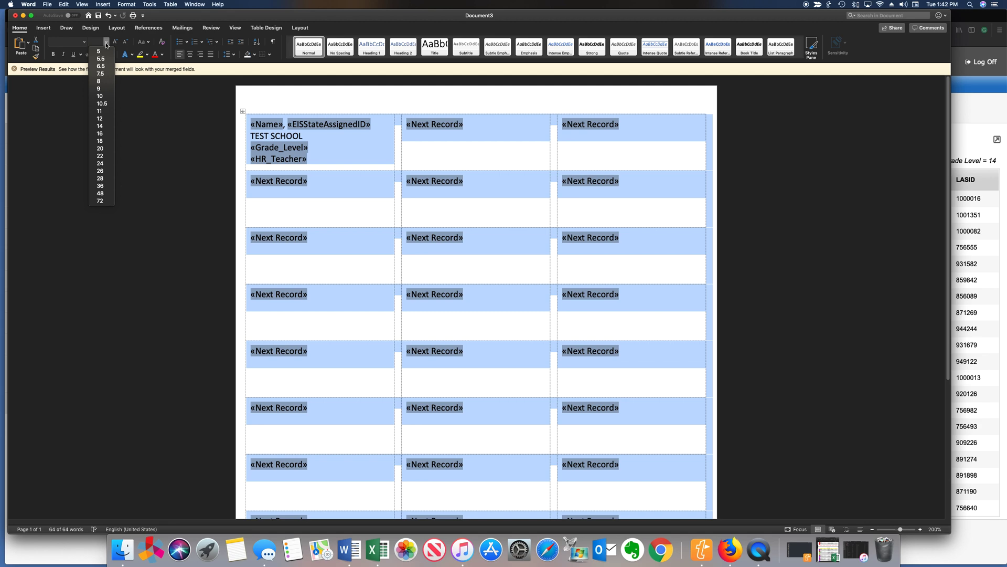
click(106, 89)
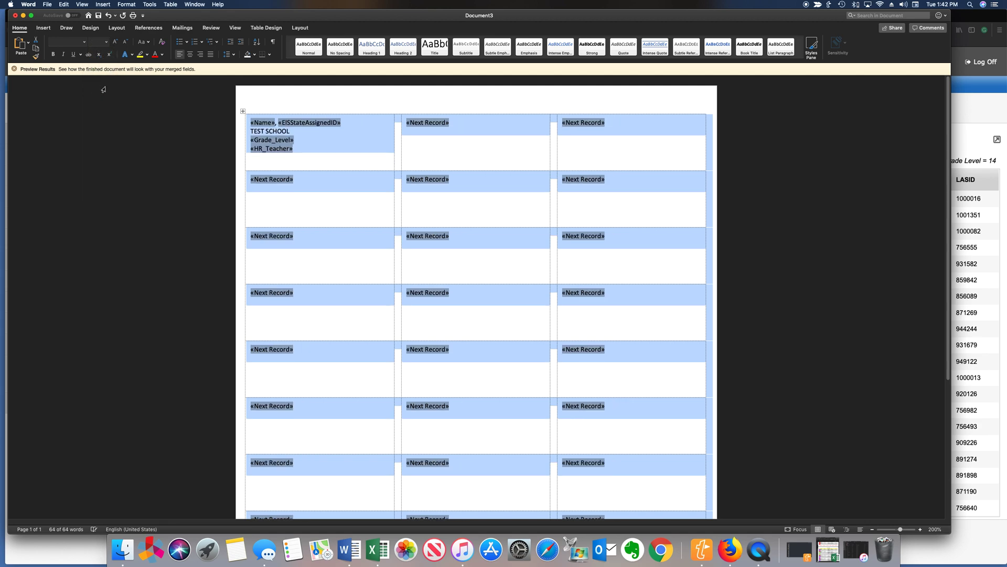
click(106, 42)
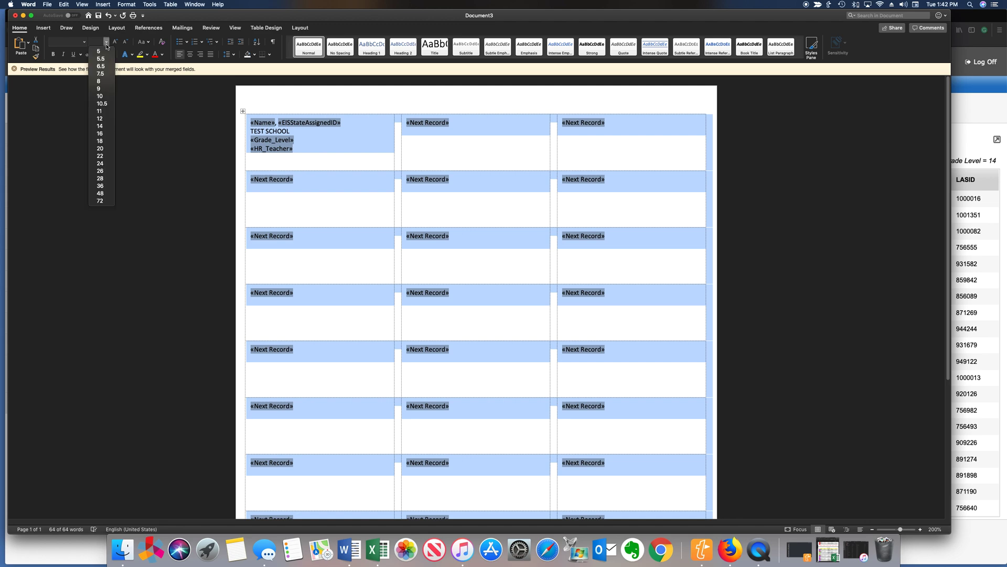
click(105, 97)
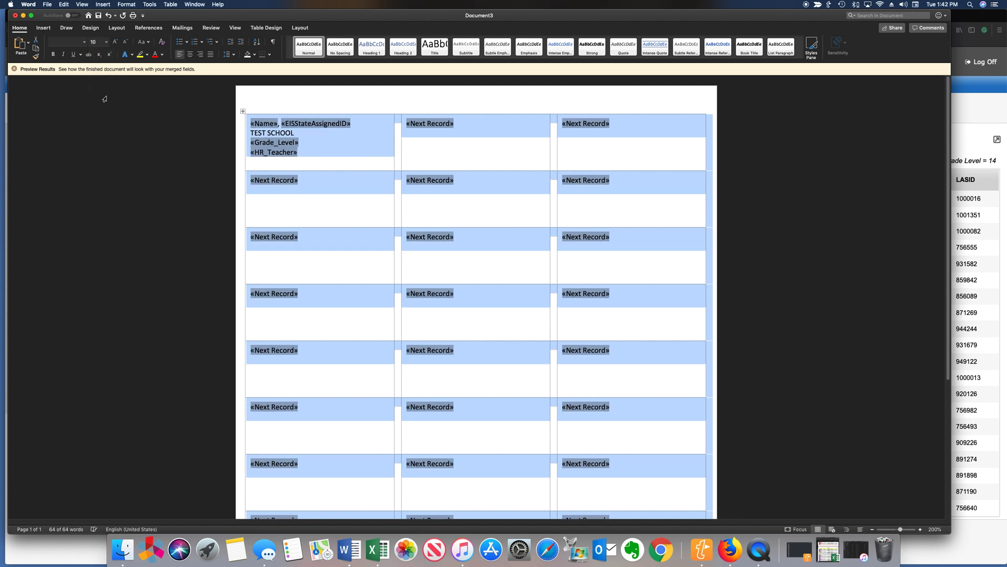
click(106, 43)
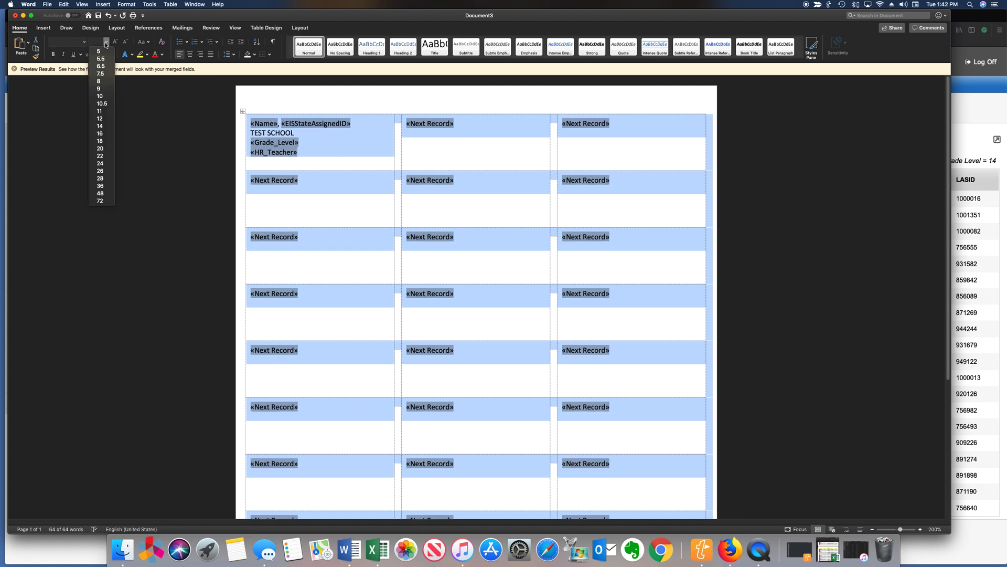
click(104, 120)
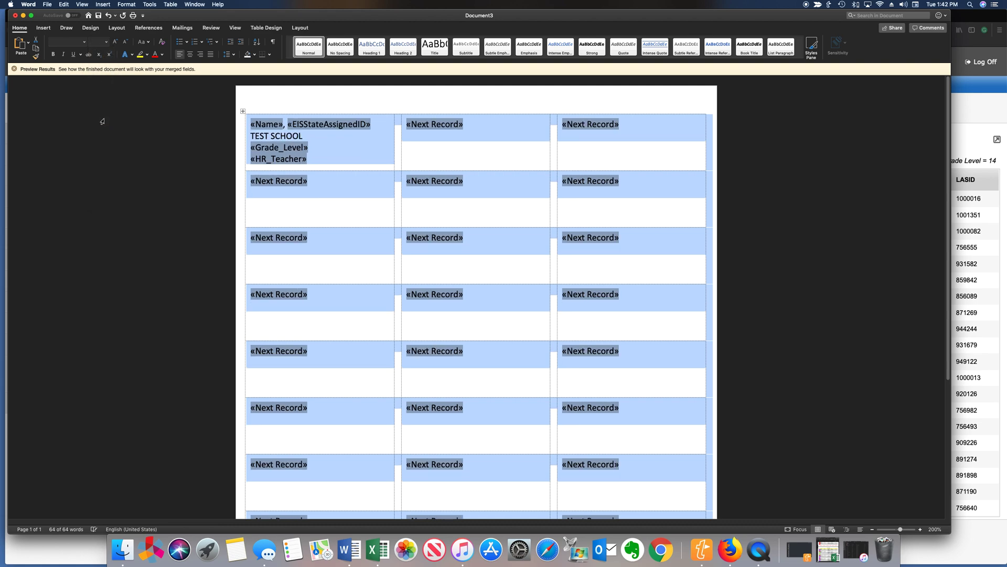
click(349, 155)
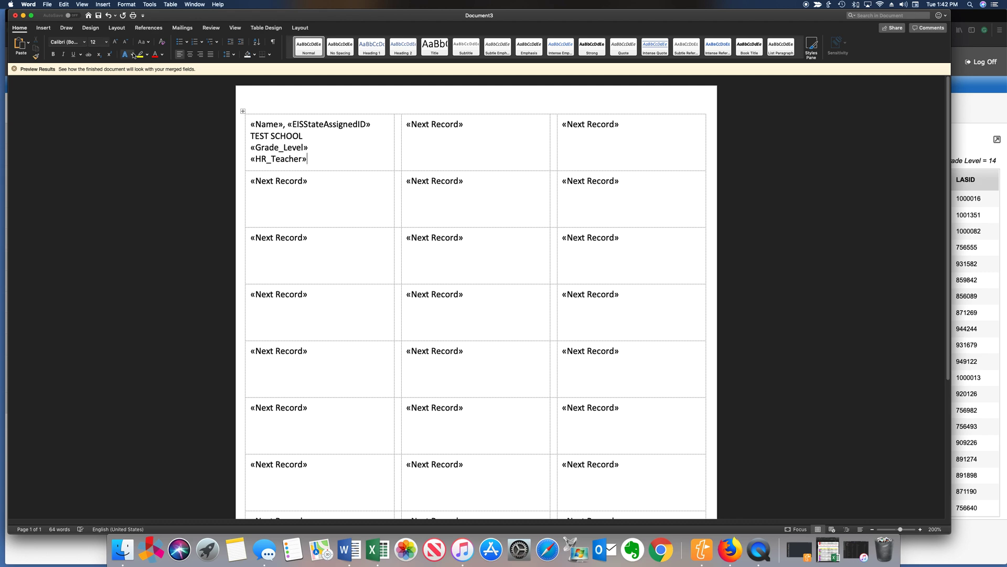
Update the labels to copy the first label's fields and text to every other label on the sheet
click(182, 28)
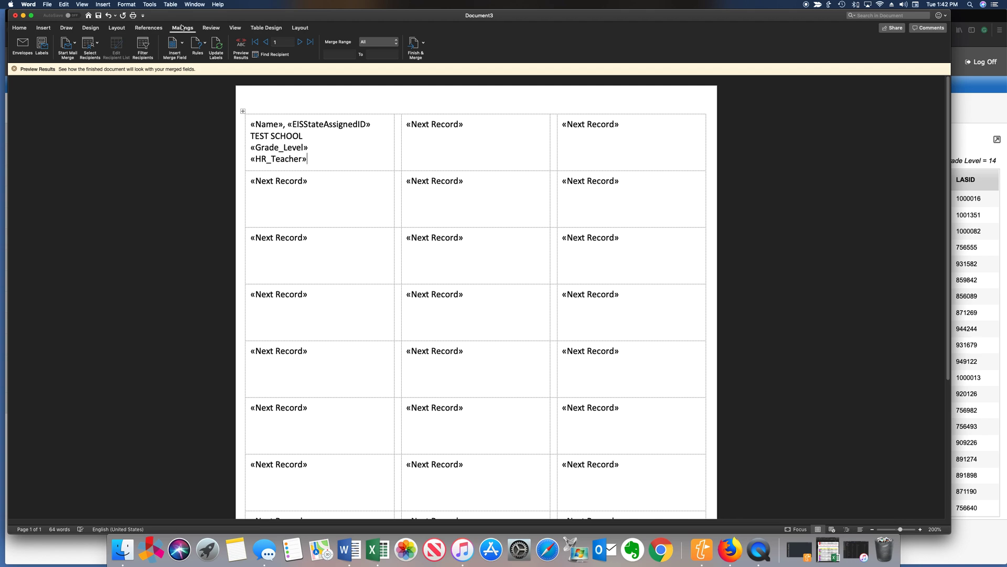
click(216, 45)
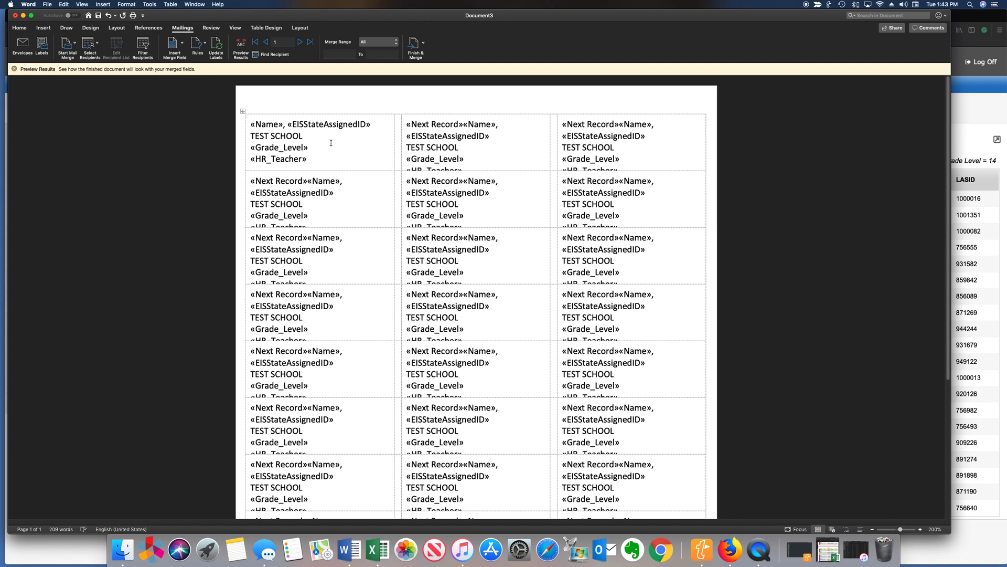
click(98, 44)
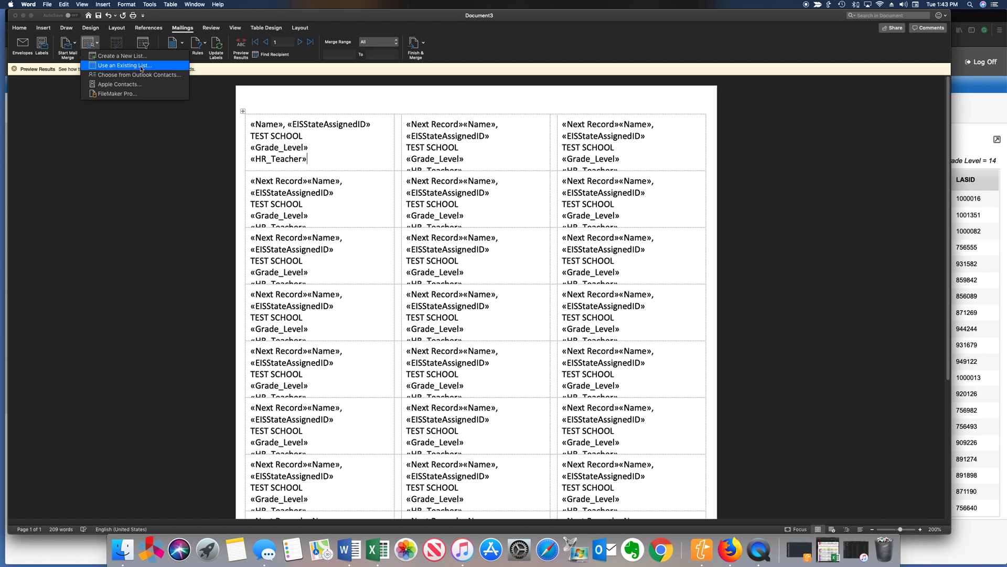
click(120, 138)
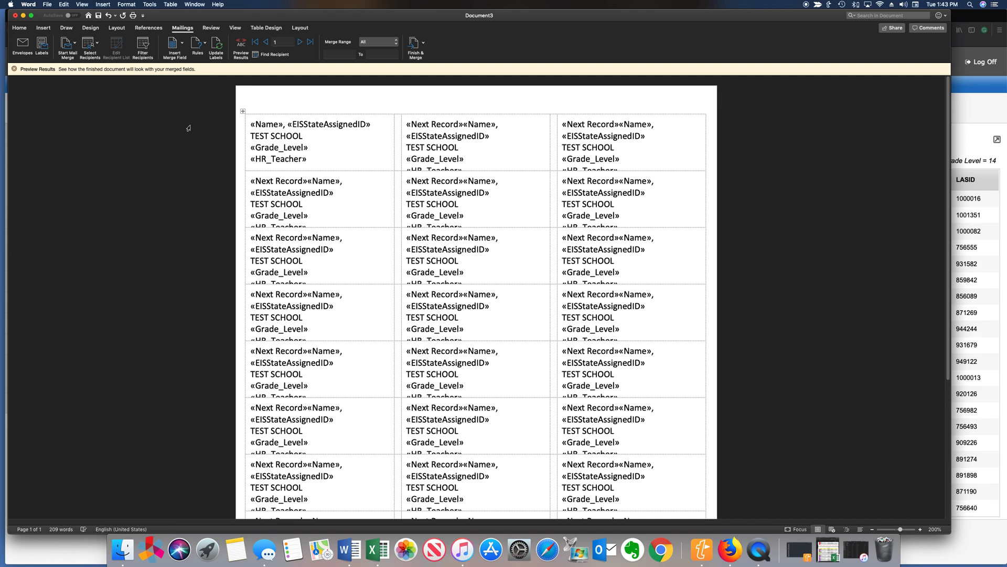
Save the merge document to the iCloud Desktop as "test label template" in Word Document (.docx) format
click(46, 5)
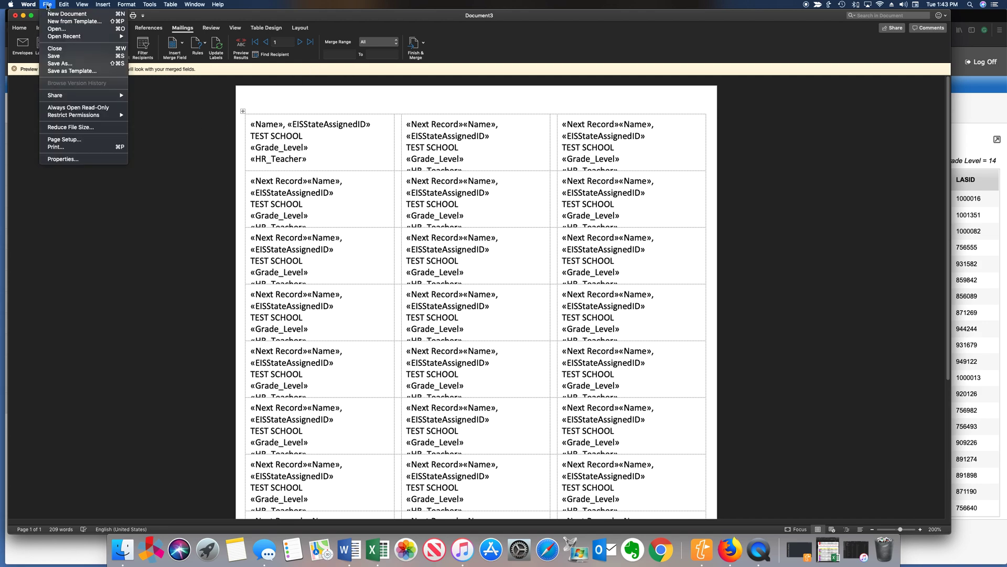
click(58, 63)
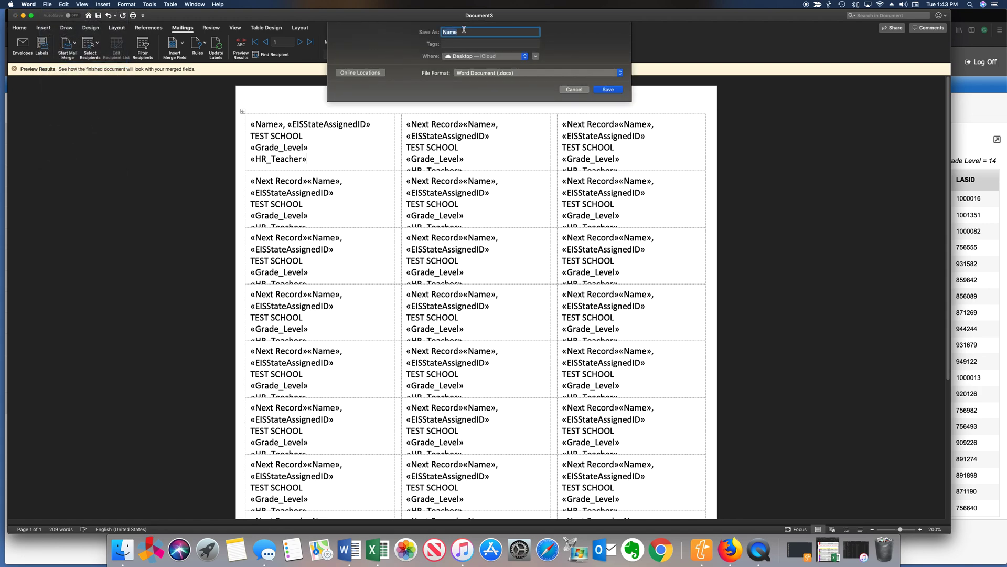
text(test label template)
click(608, 90)
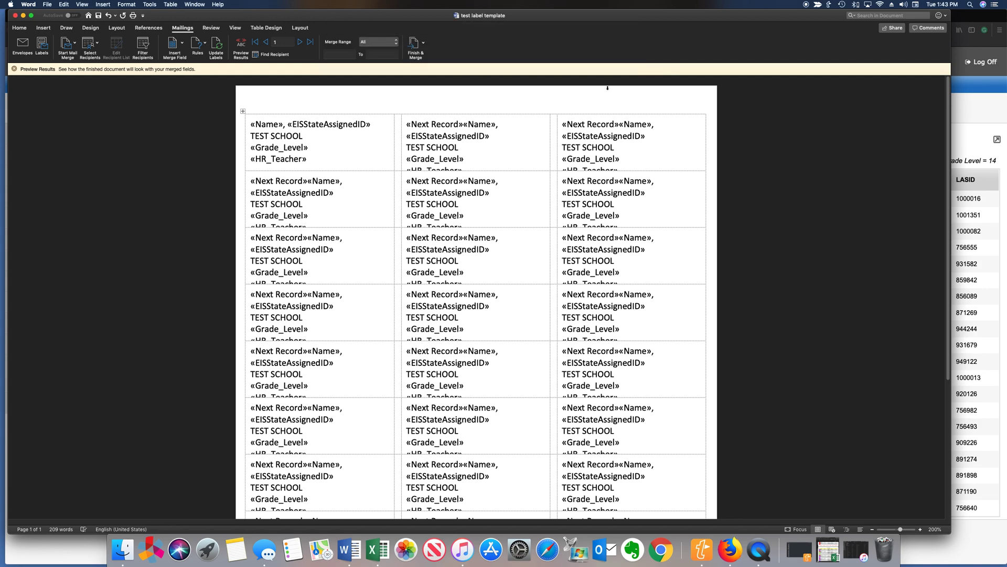
Finish the merge for all records into an editable individual document and look through the resulting labels
click(424, 45)
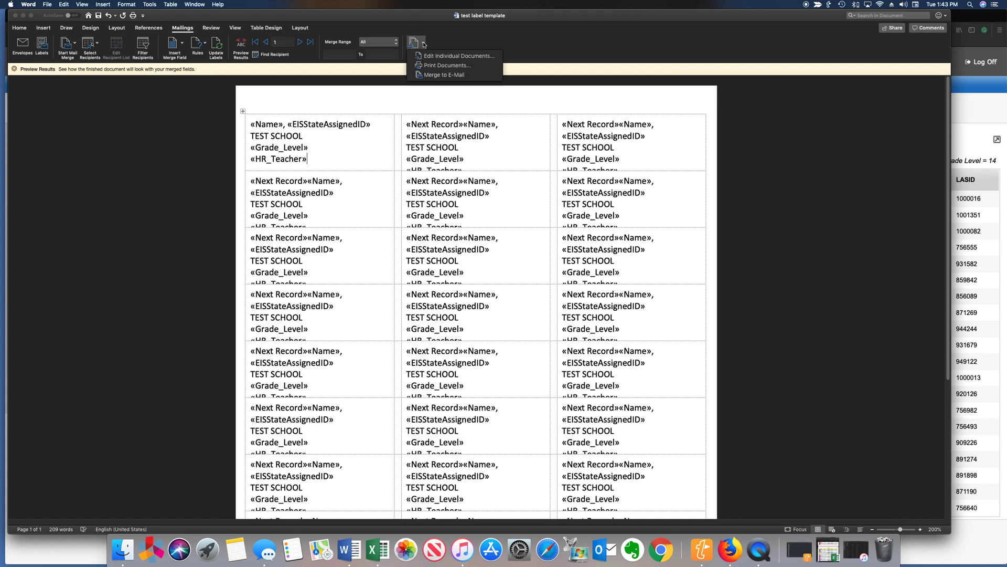
click(447, 37)
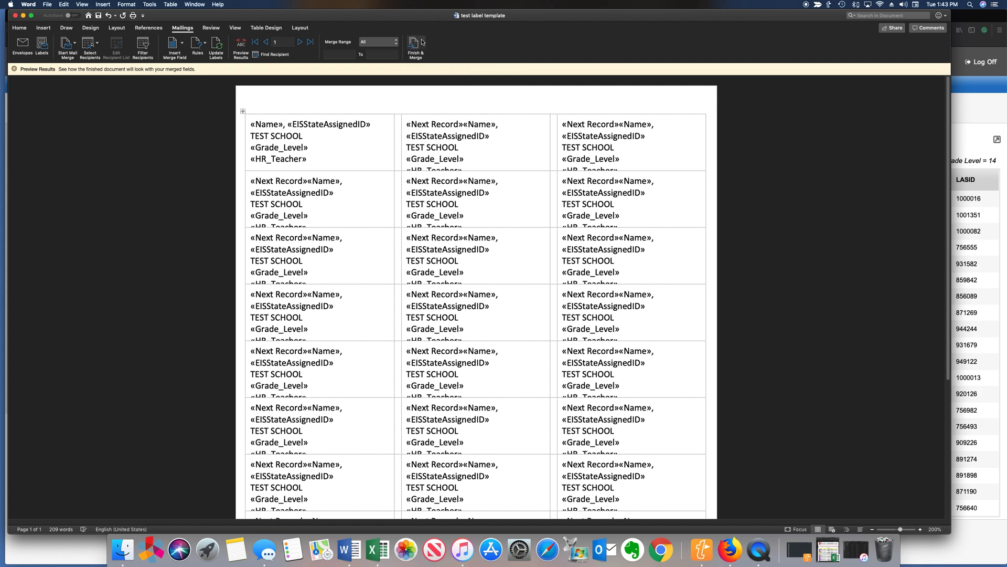
click(423, 43)
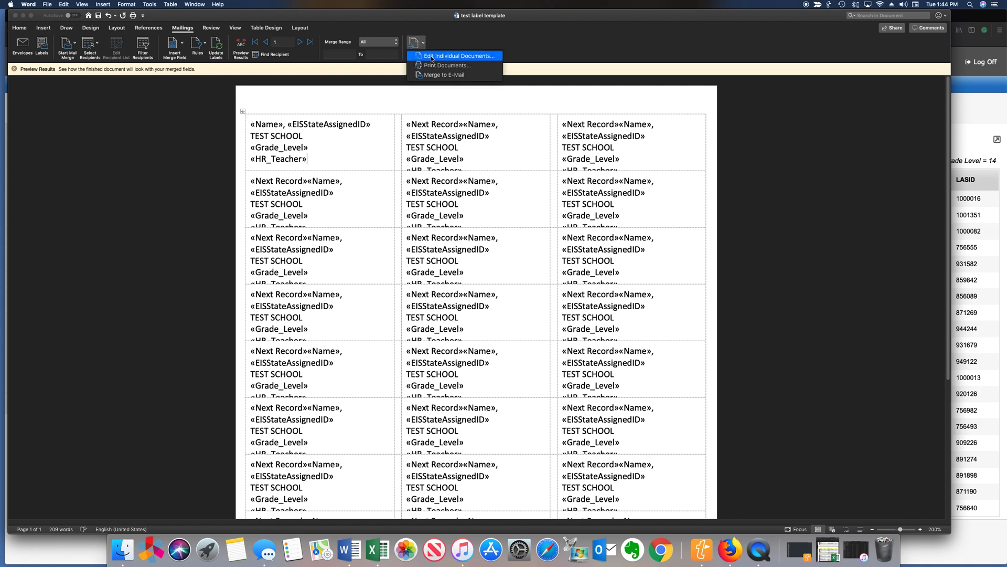
click(457, 56)
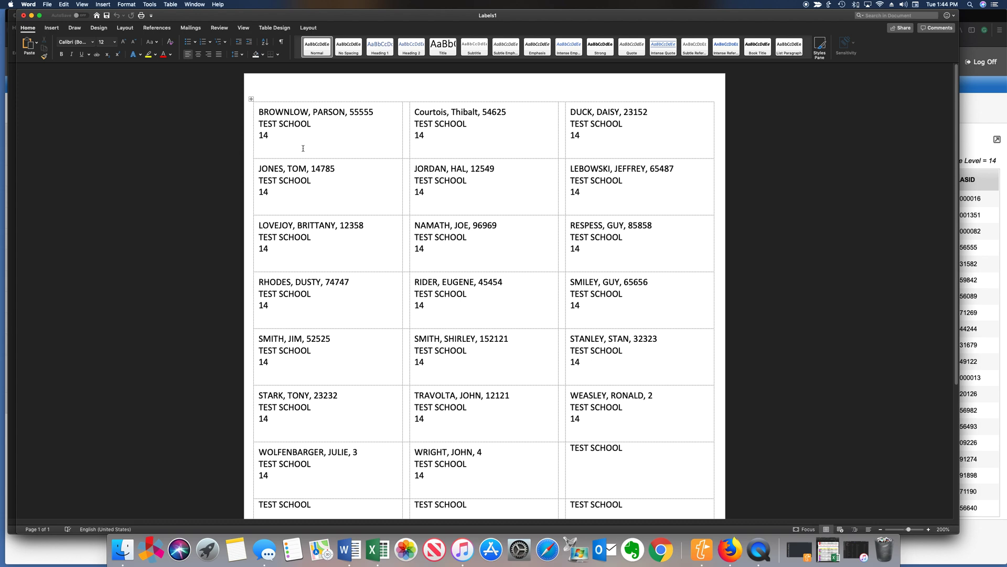
scroll(303, 149, down, 5)
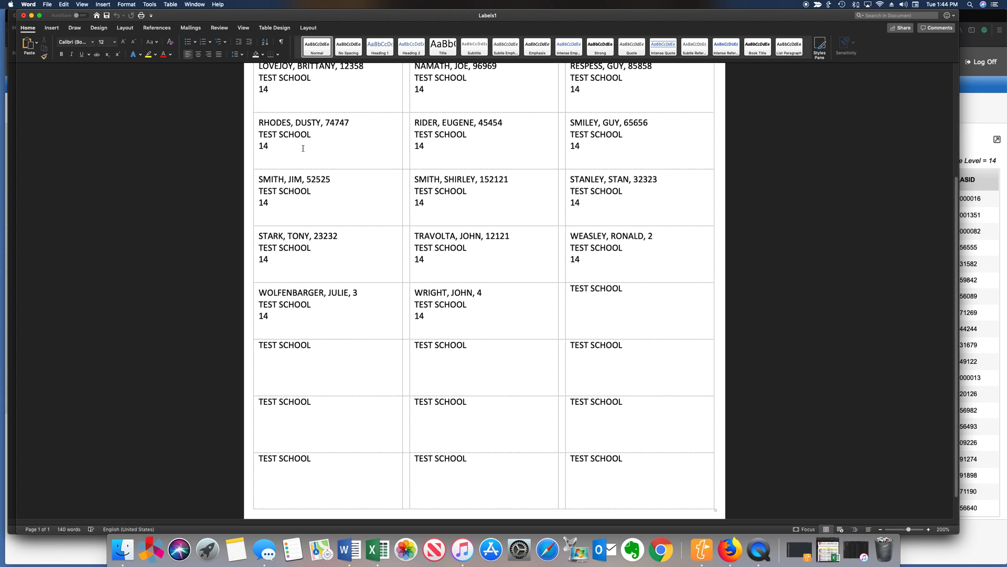
Save the merged labels document to the iCloud Desktop as "TEST LABELS GR14" in Word Document (.docx) format
scroll(303, 148, up, 5)
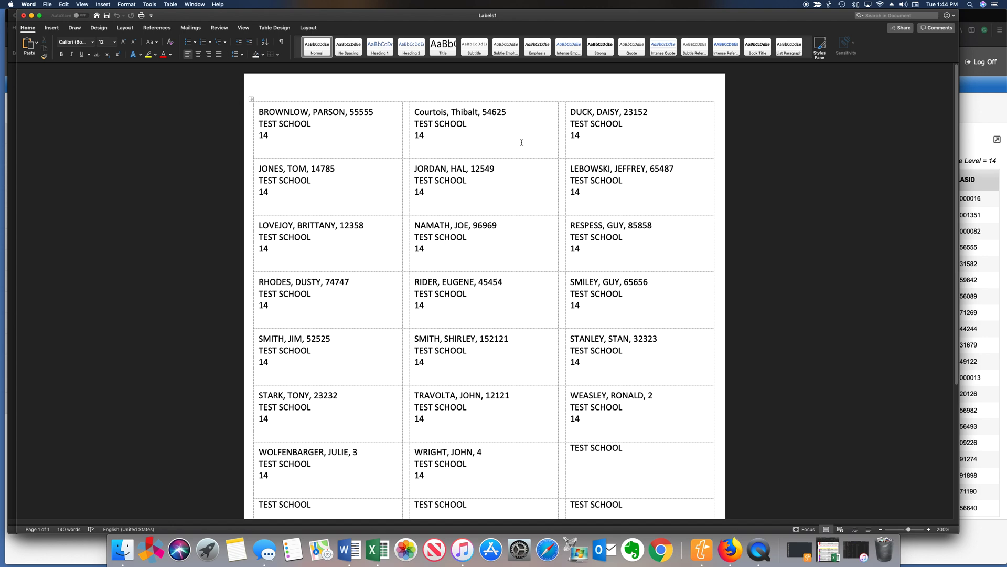
click(47, 4)
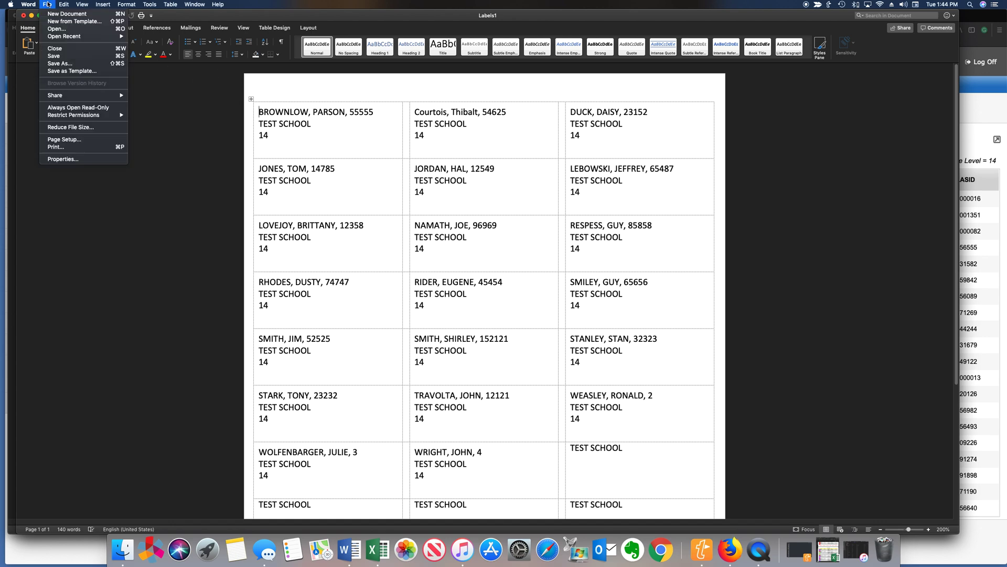
click(58, 64)
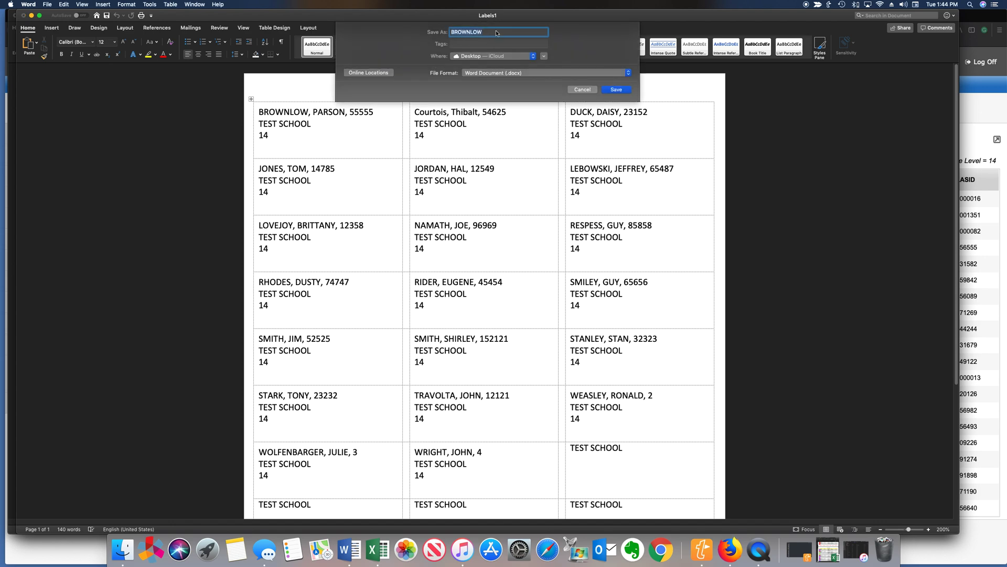
text(TEST LABELS GR14)
click(616, 90)
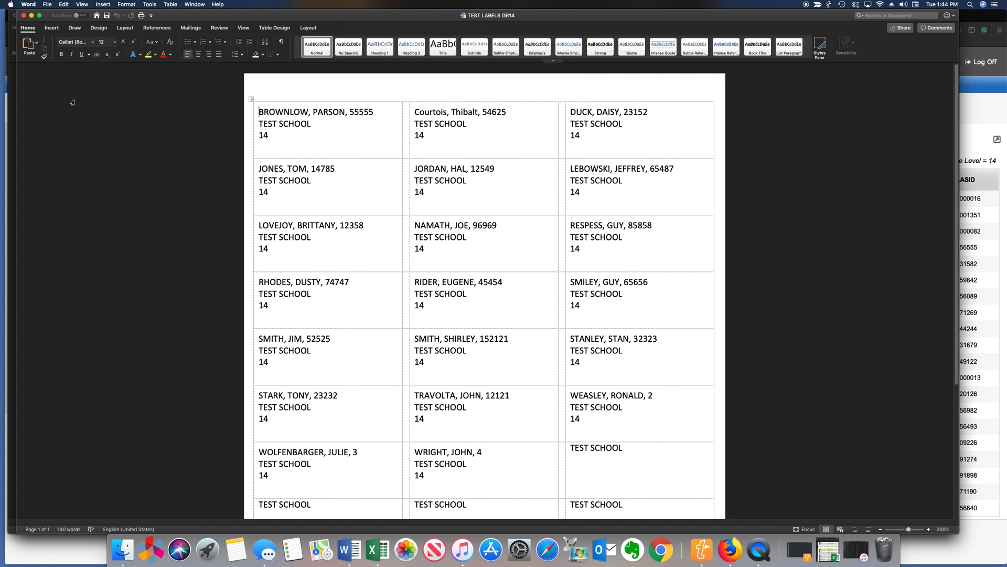
click(94, 136)
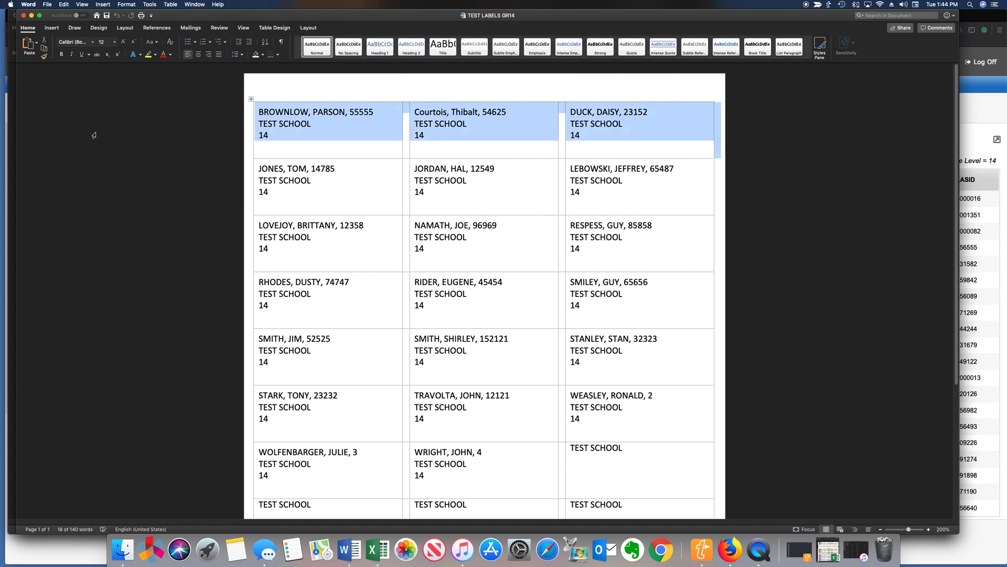
click(272, 153)
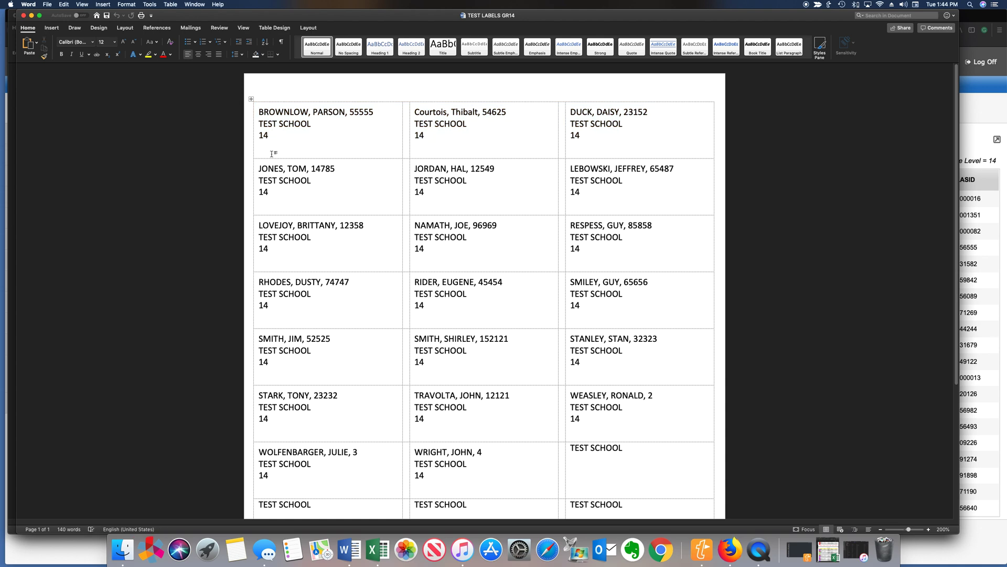